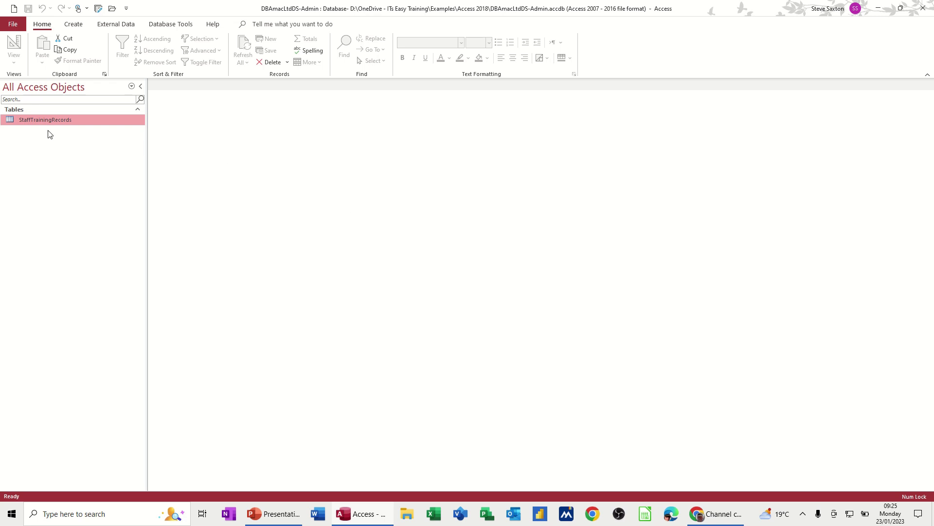
Step: Inspect the StaffTrainingRecords table and its Salary totals row, then close it without saving
double_click(28, 122)
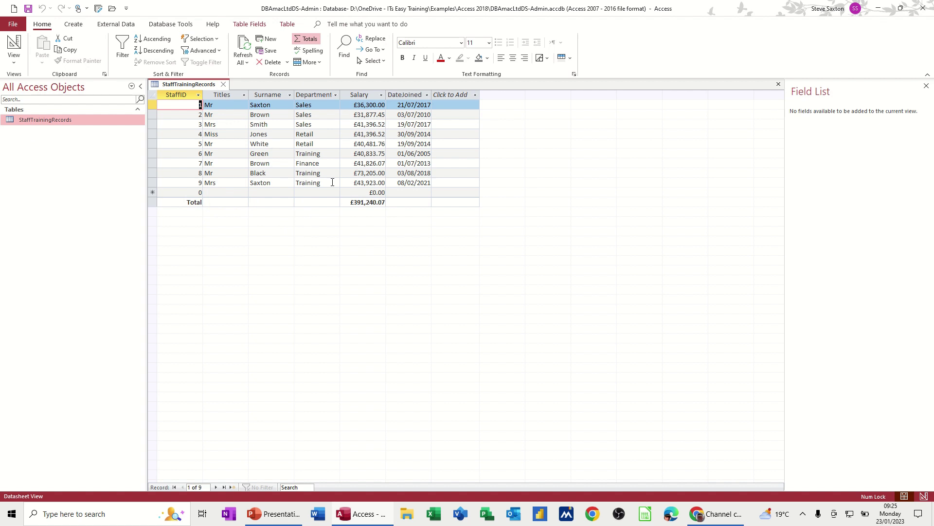
left_click(308, 43)
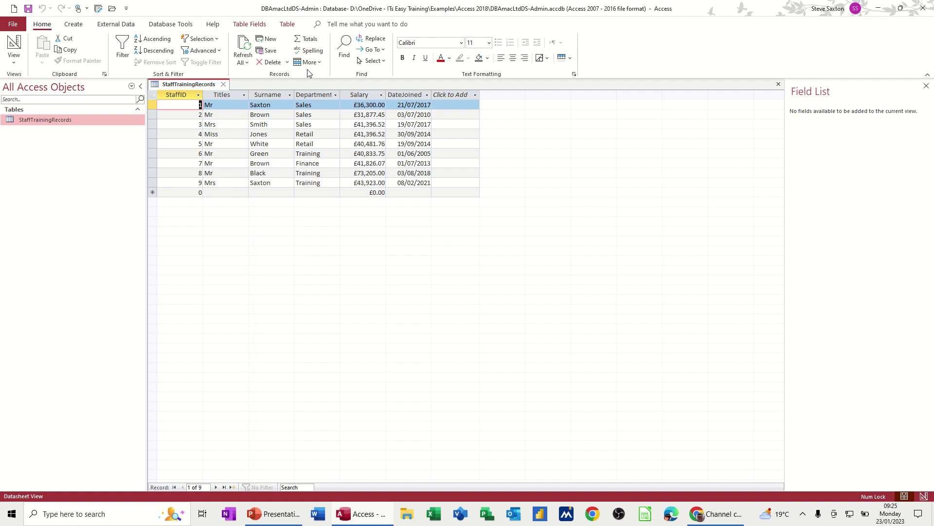
left_click(306, 44)
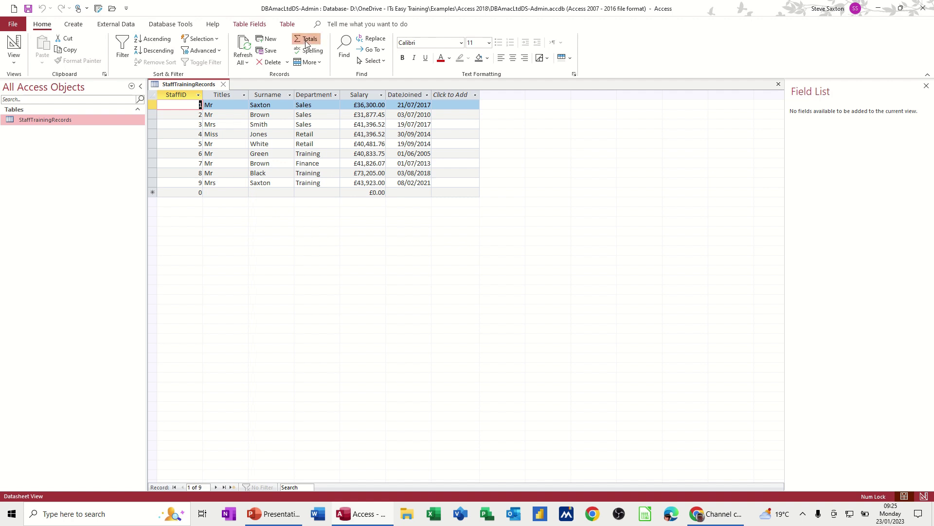
left_click(378, 202)
left_click(345, 202)
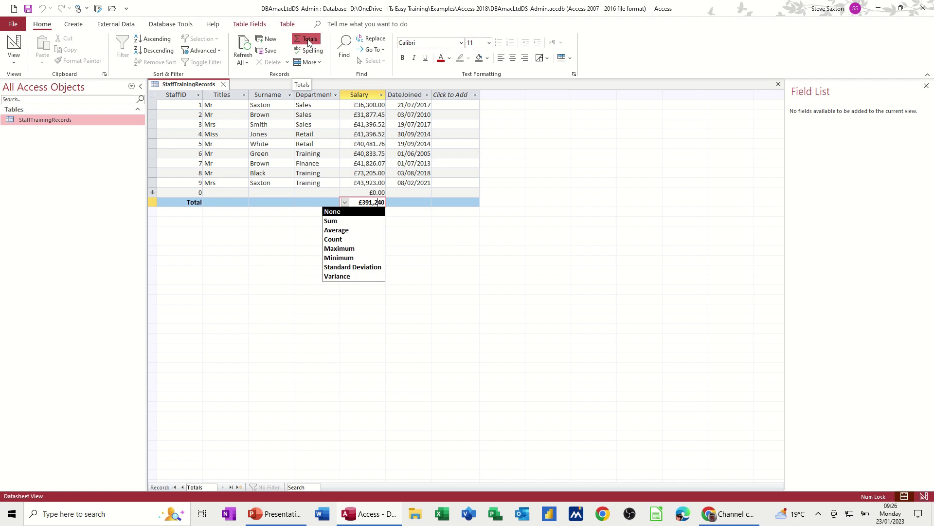
left_click(223, 85)
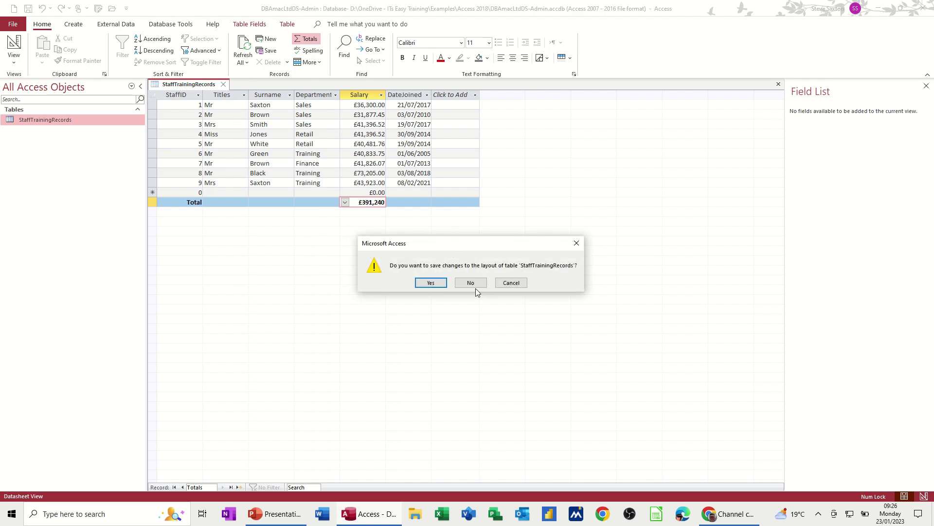
left_click(473, 284)
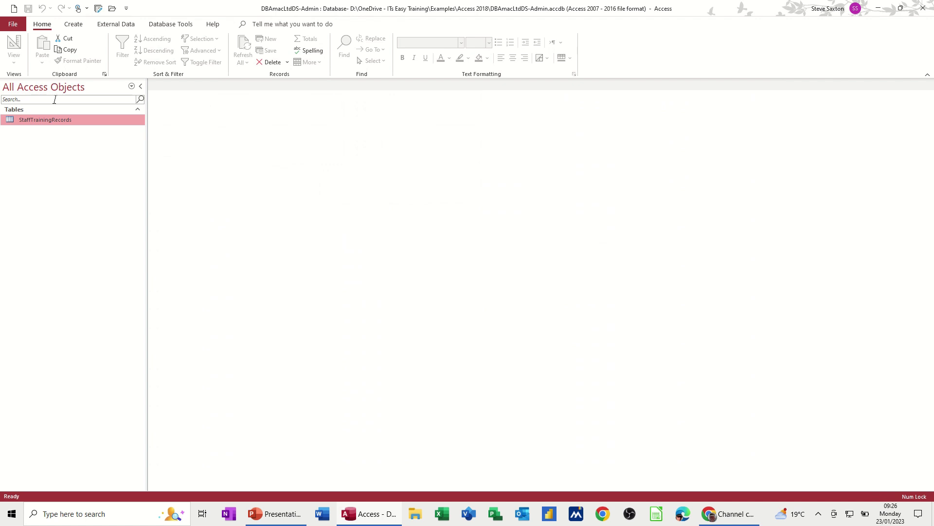
Step: Start a new query design on StaffTrainingRecords and enlarge its field list
left_click(76, 27)
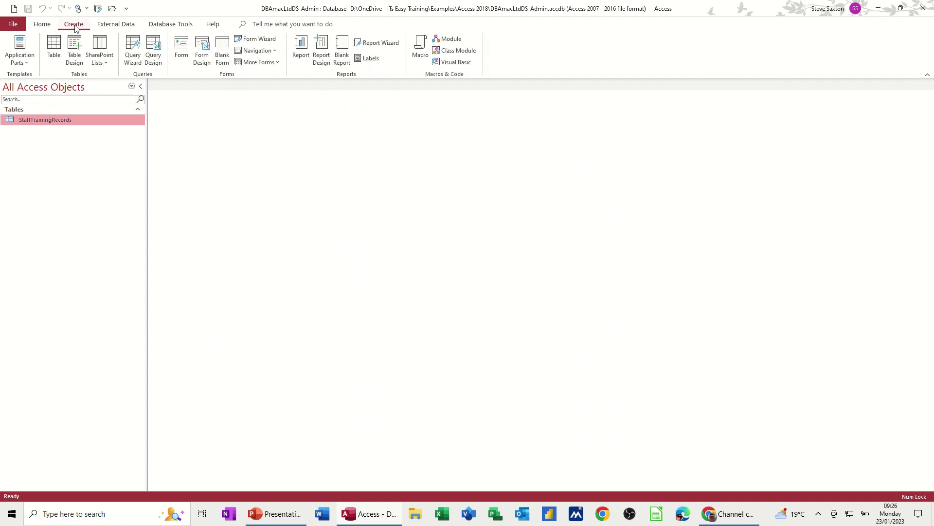
left_click(155, 48)
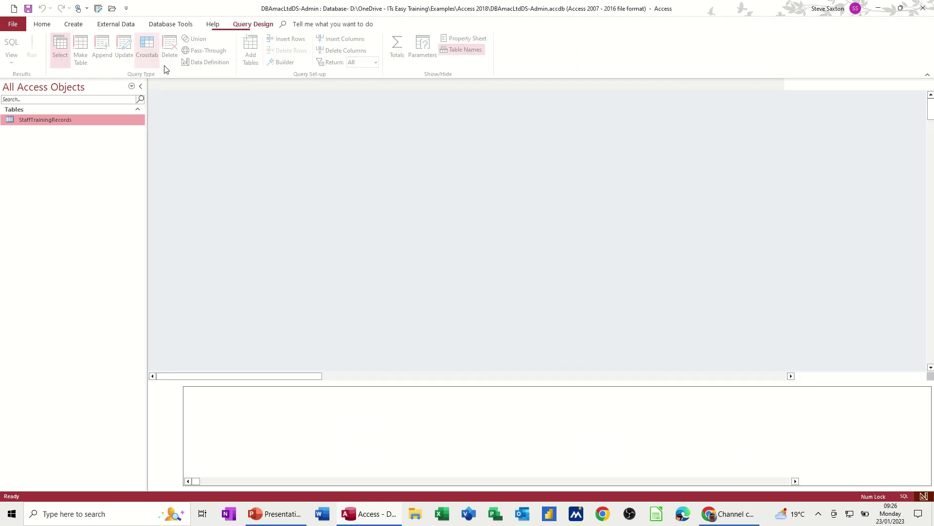
left_click_drag(46, 125, 210, 125)
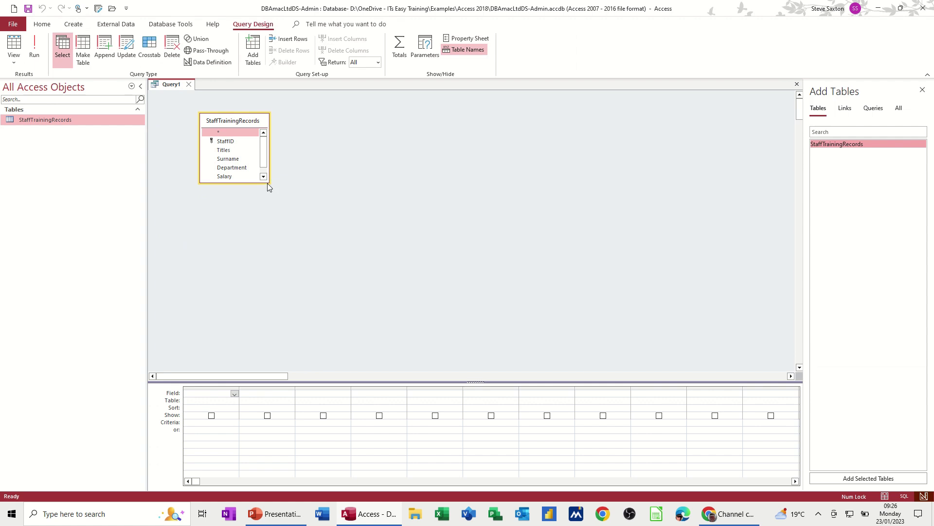
left_click_drag(268, 183, 293, 208)
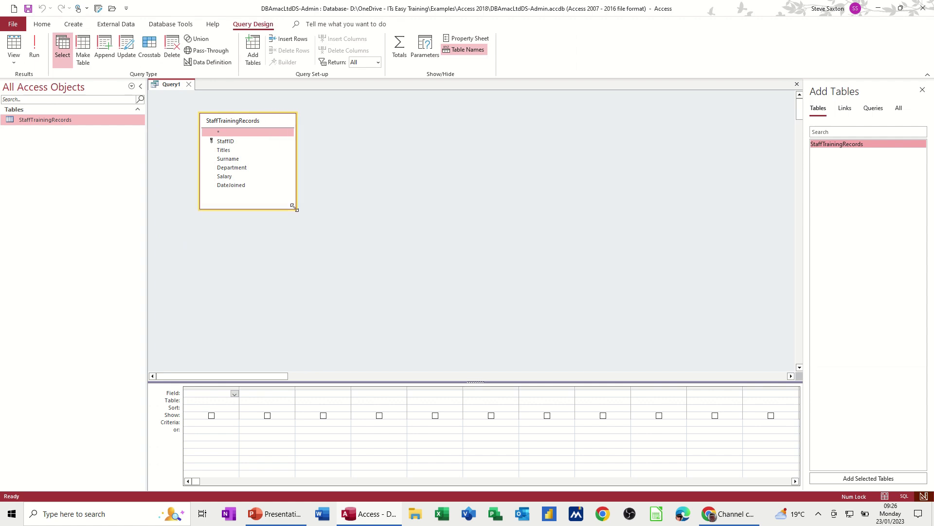
Step: Add Department, Salary three times, and Surname to the query grid
double_click(229, 168)
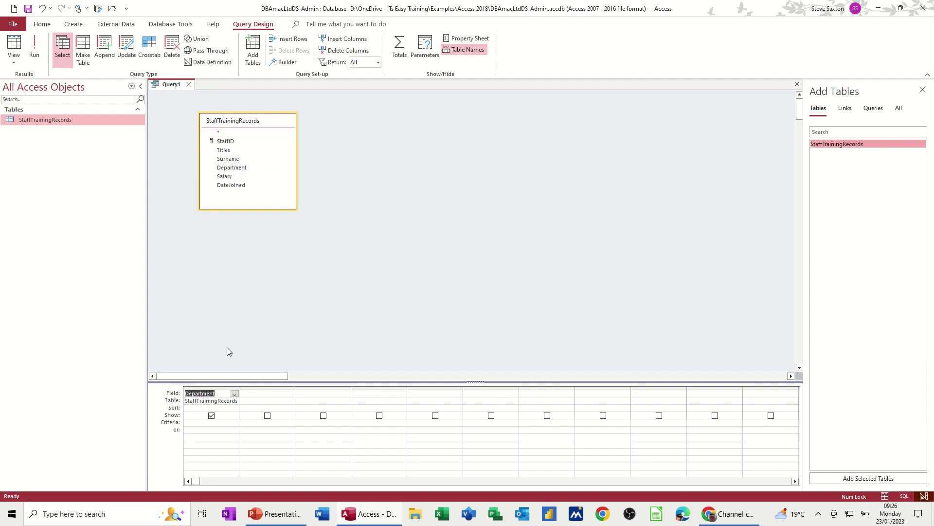
double_click(237, 180)
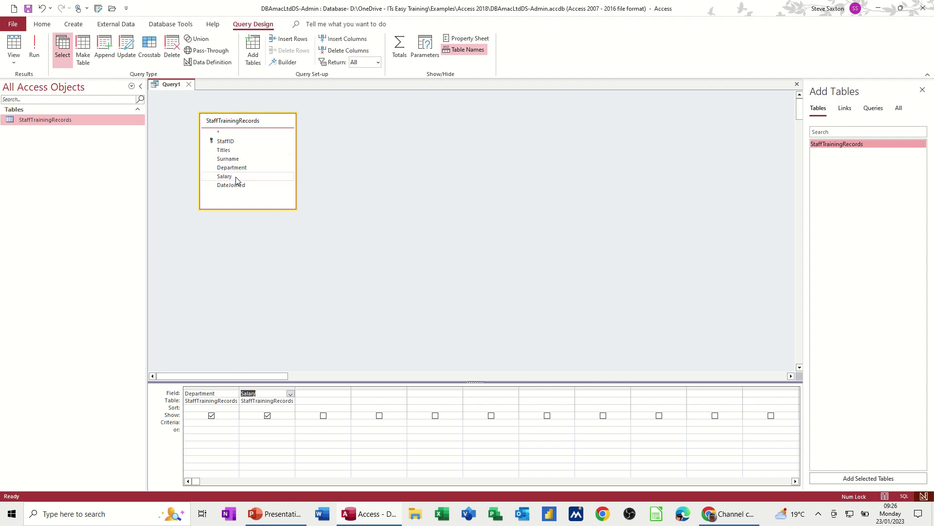
double_click(236, 178)
double_click(236, 178)
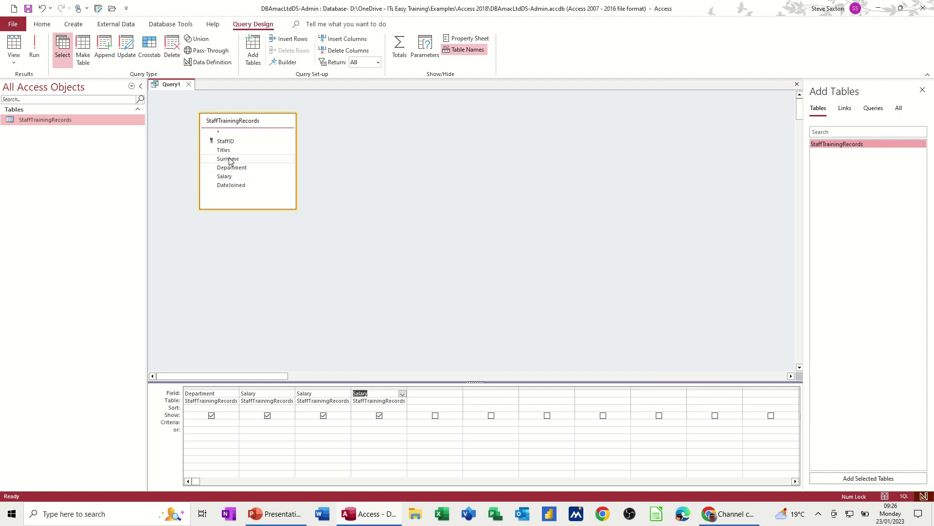
double_click(229, 159)
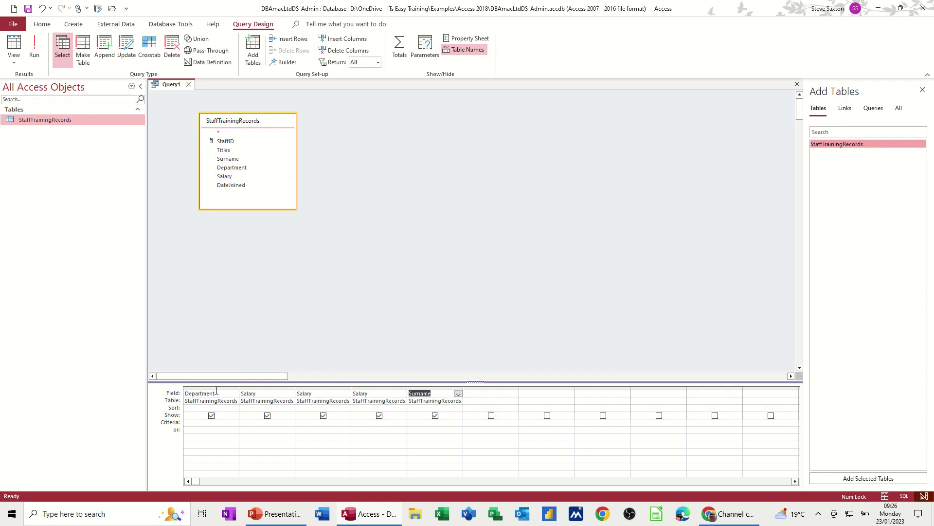
Step: Run the query to view results, return to Design View, and switch on Totals
left_click(35, 45)
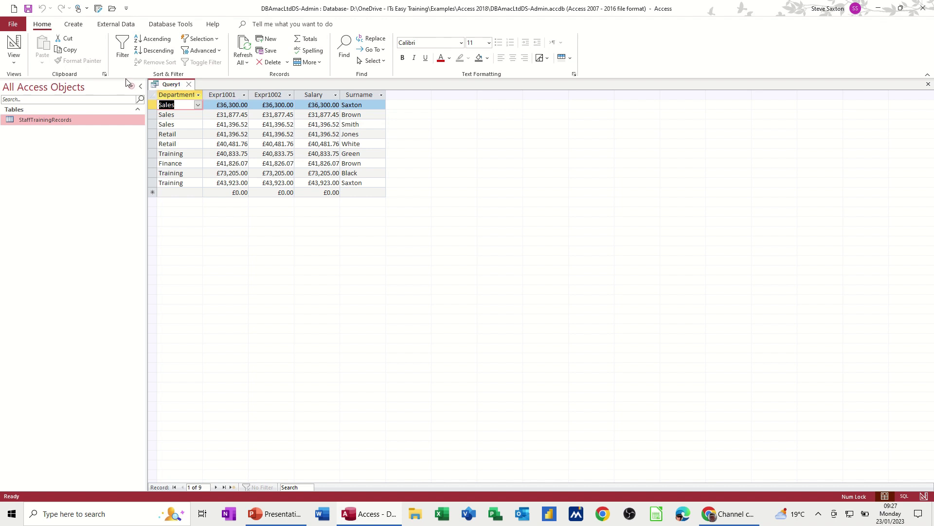
left_click(14, 43)
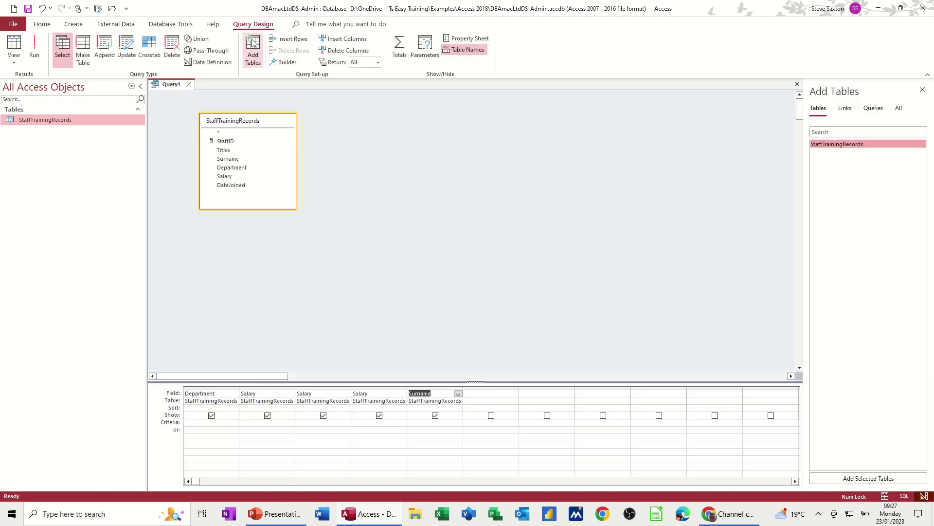
left_click(400, 44)
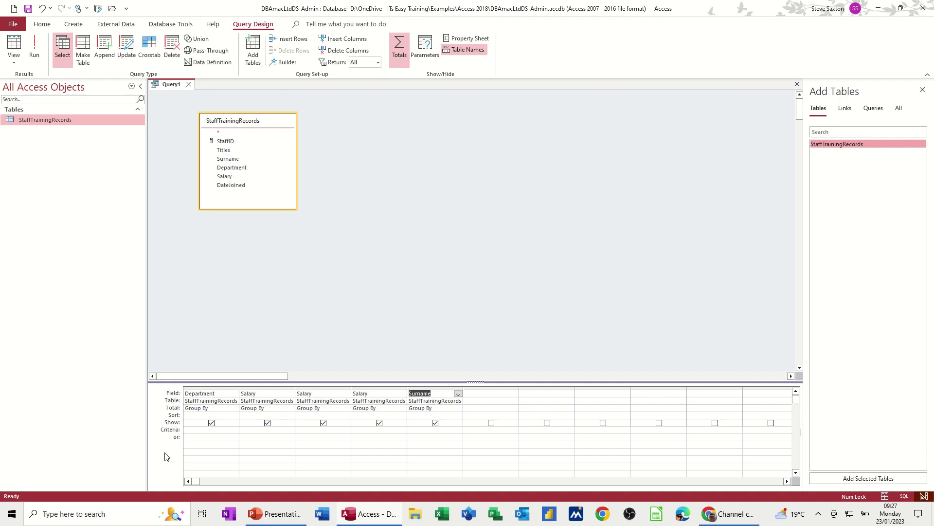
Step: Set the Total row to Sum, Avg and Max for the three Salary columns and Count for Surname
left_click(276, 410)
left_click(291, 409)
left_click(258, 421)
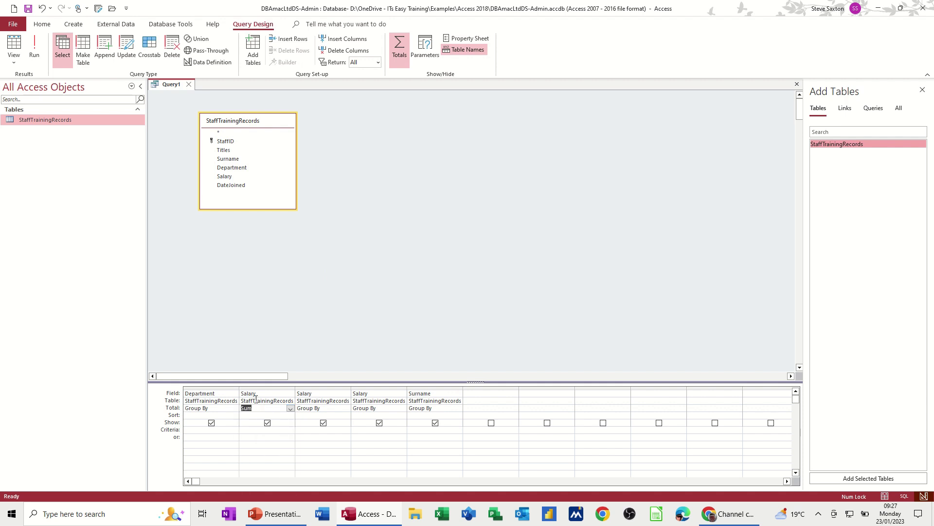
left_click(346, 409)
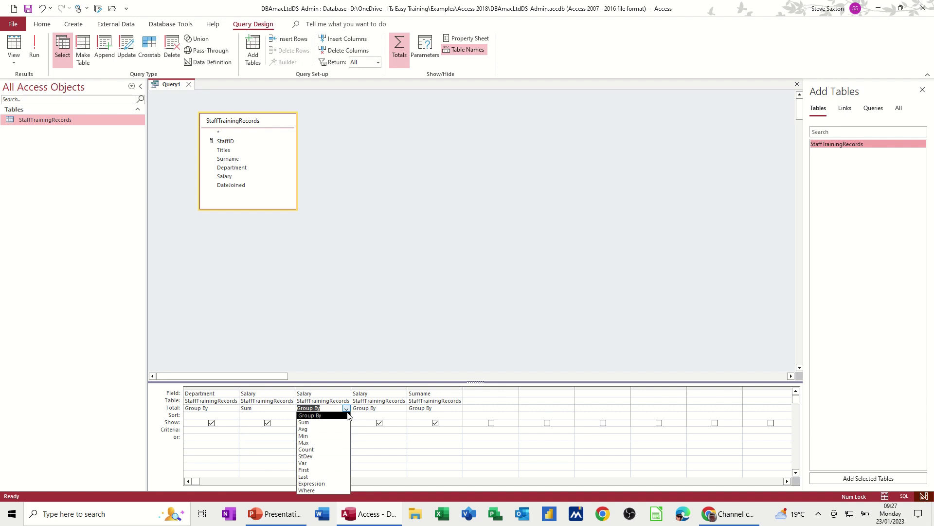
left_click(338, 429)
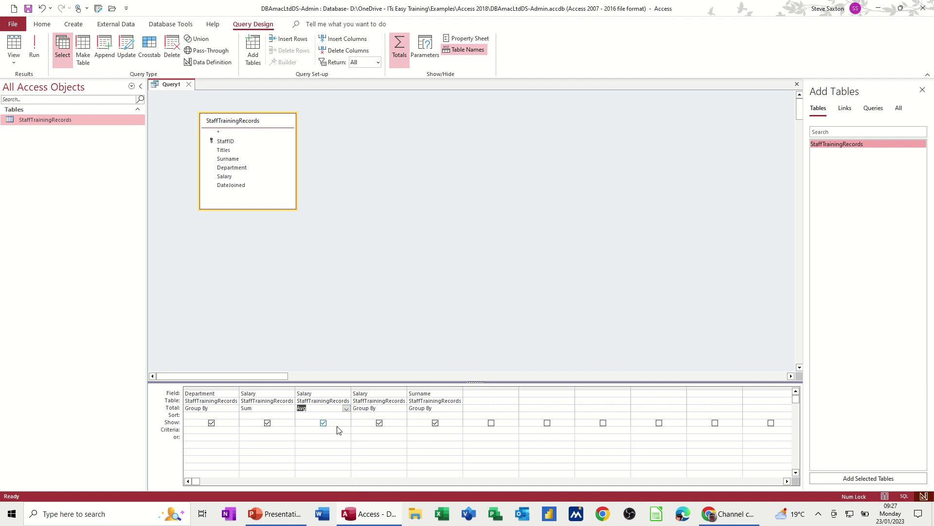
left_click(386, 408)
left_click(402, 409)
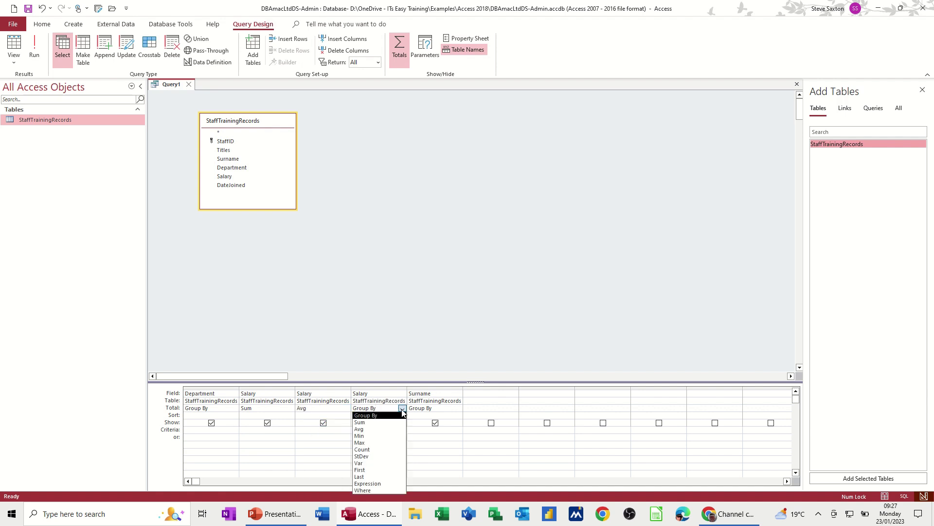
left_click(379, 442)
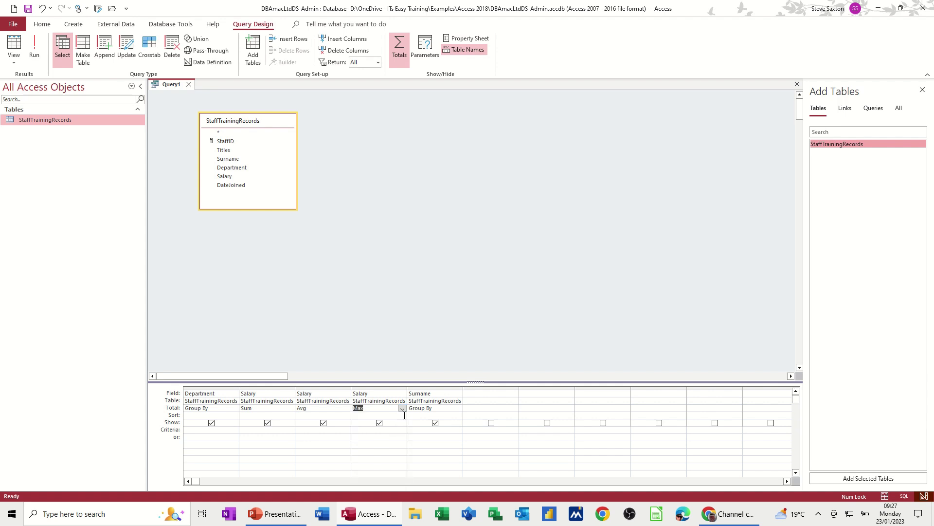
left_click(440, 408)
left_click(459, 409)
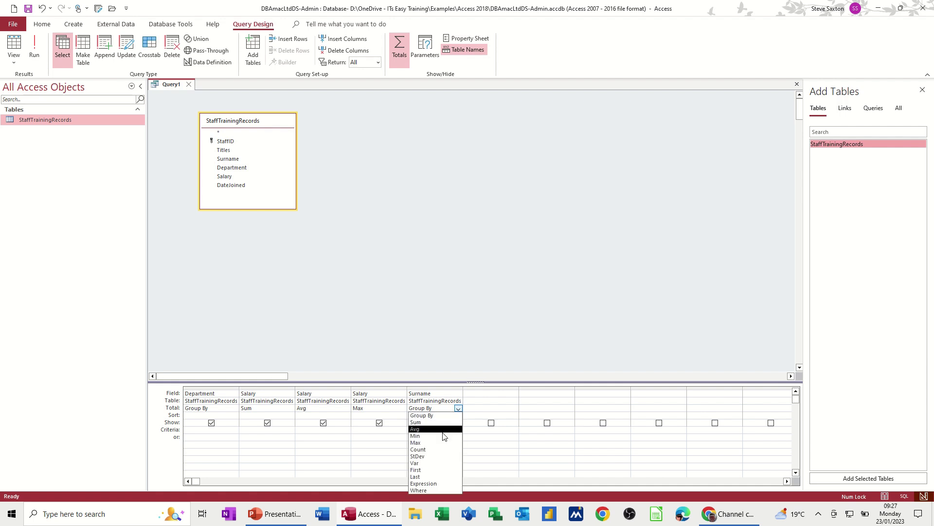
left_click(438, 450)
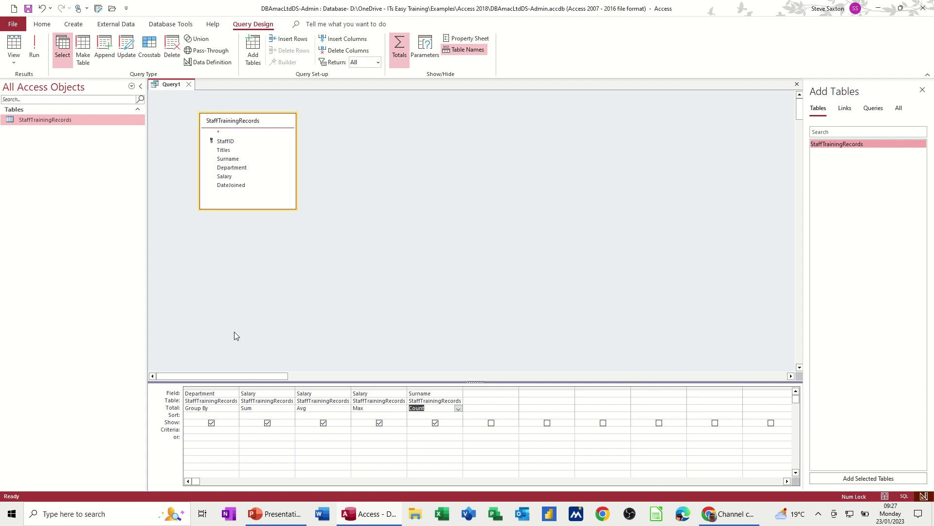
left_click(37, 43)
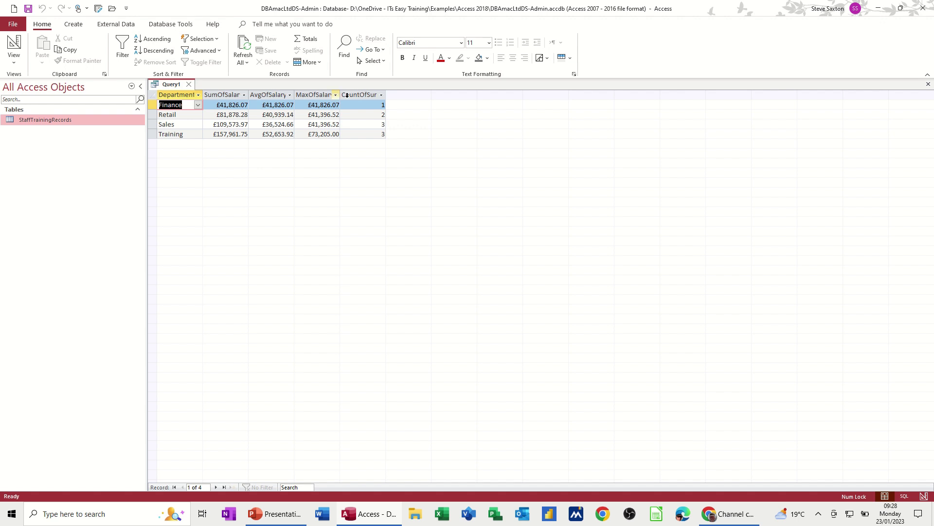
left_click(13, 43)
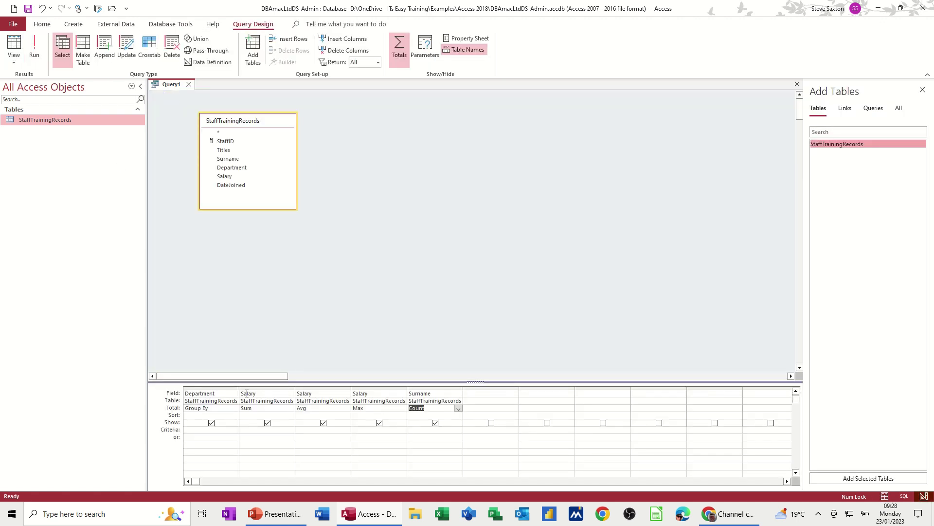
left_click(242, 394)
Step: Label the columns Total, Average, Max and Personnel, then run the query
type("Total:")
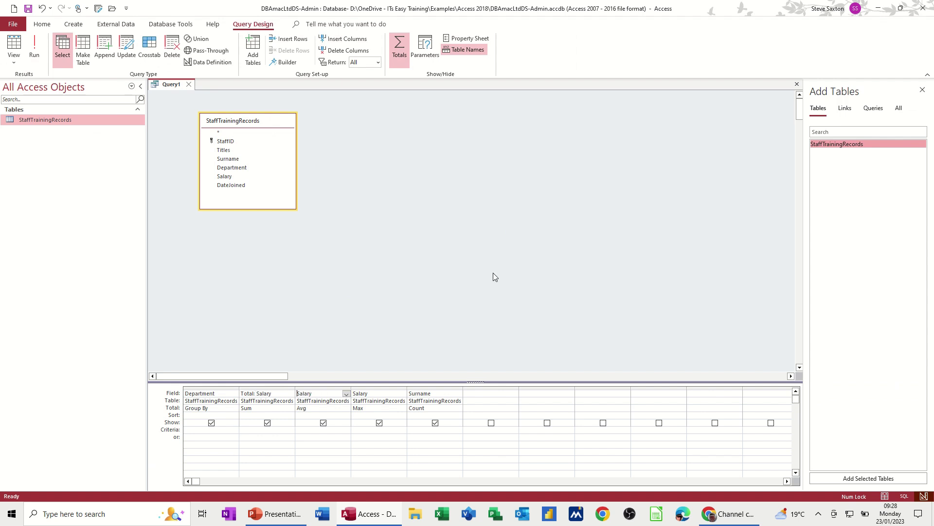
type("Average:")
left_click(354, 393)
type("Max")
type(":")
left_click(410, 394)
type("Personn")
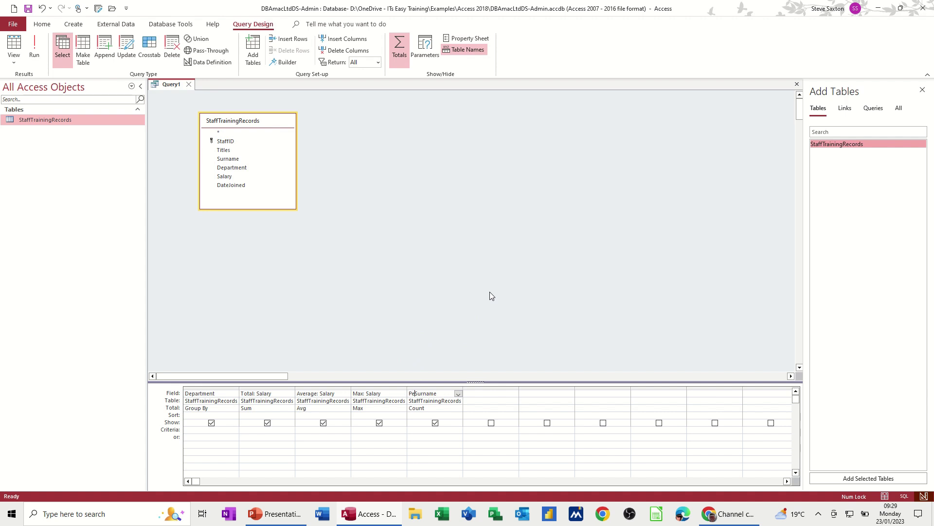
type("el:")
left_click(32, 44)
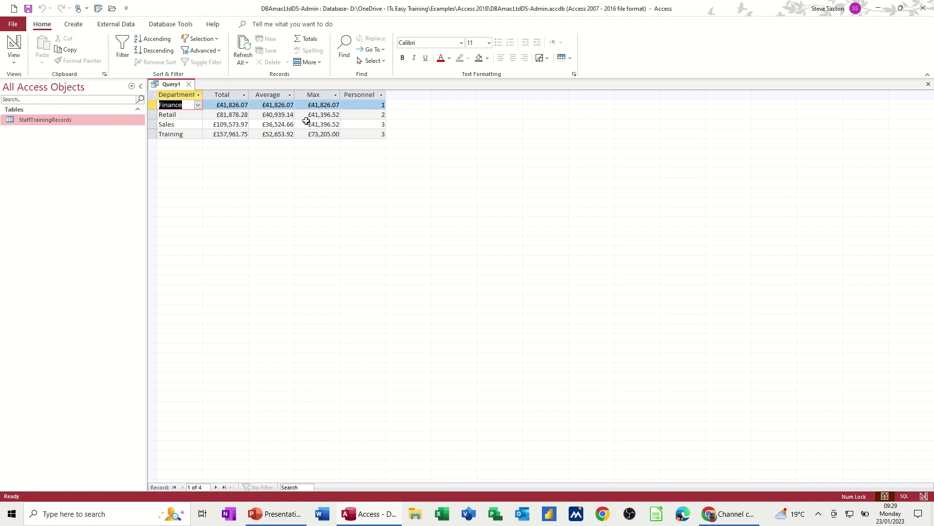
Step: Save the query as QryTotal, close it, and select it in the navigation pane
left_click(28, 8)
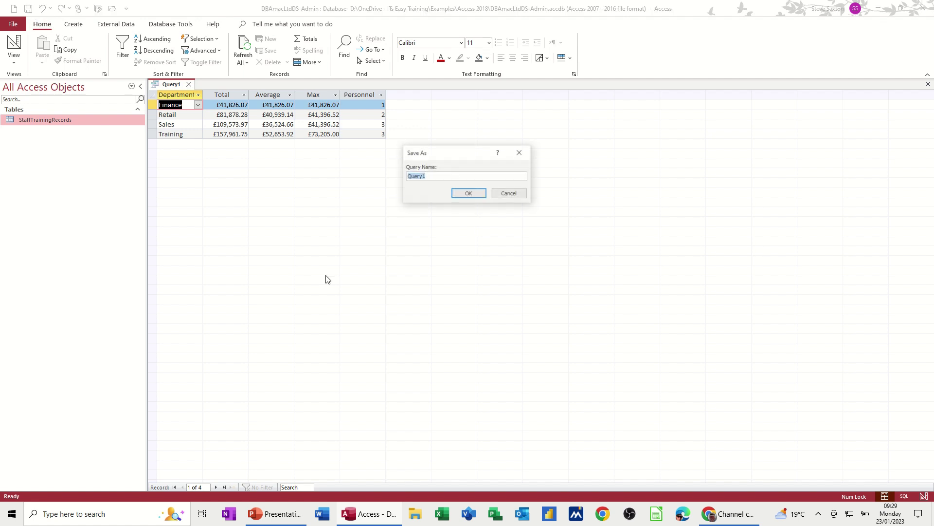
type("Q")
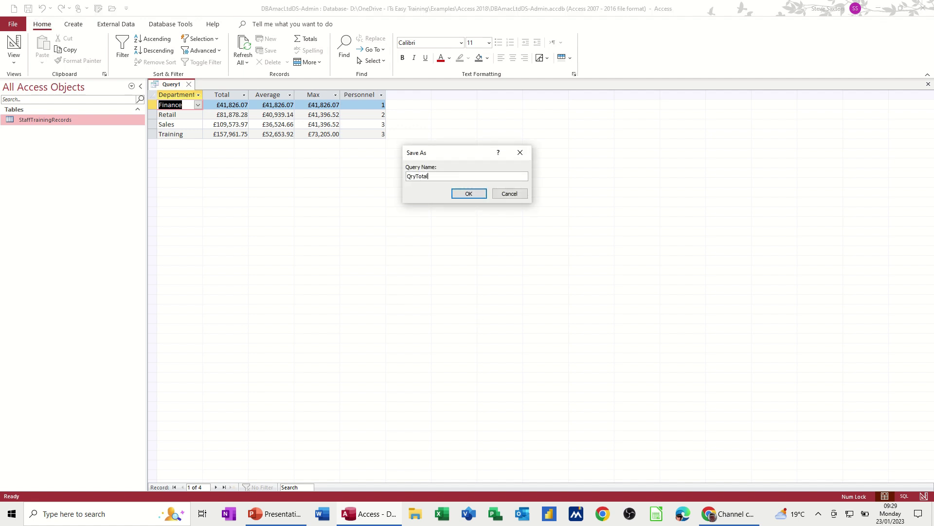
key("Return")
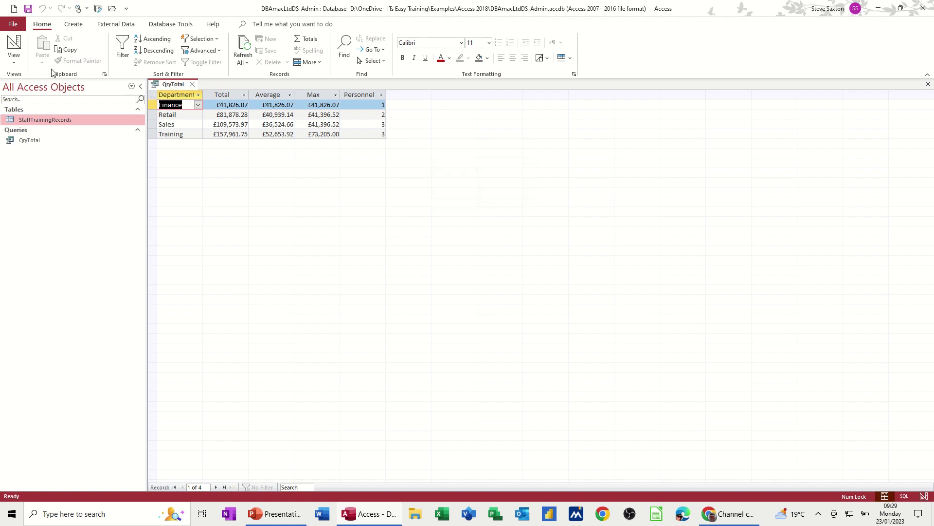
left_click(193, 83)
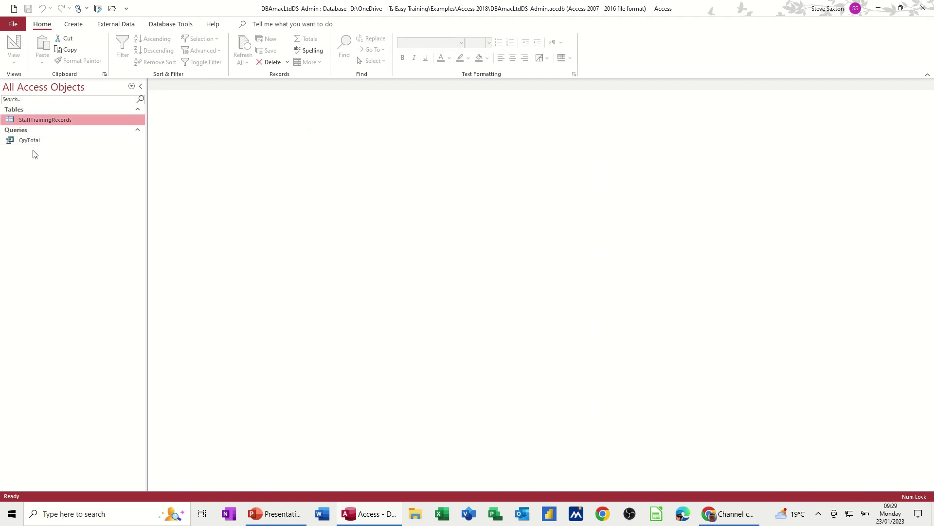
left_click(31, 143)
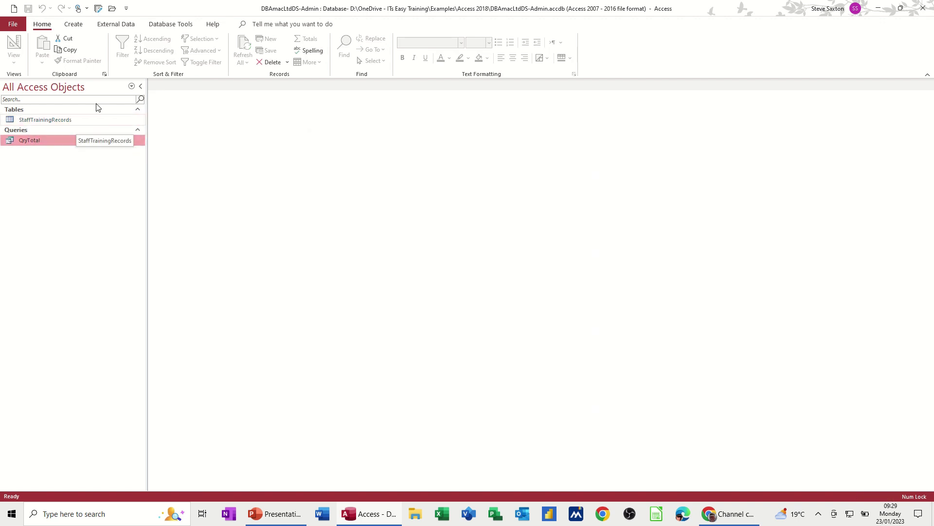
Step: Start the Report Wizard on QryTotal with all fields, grouped by Department
left_click(74, 24)
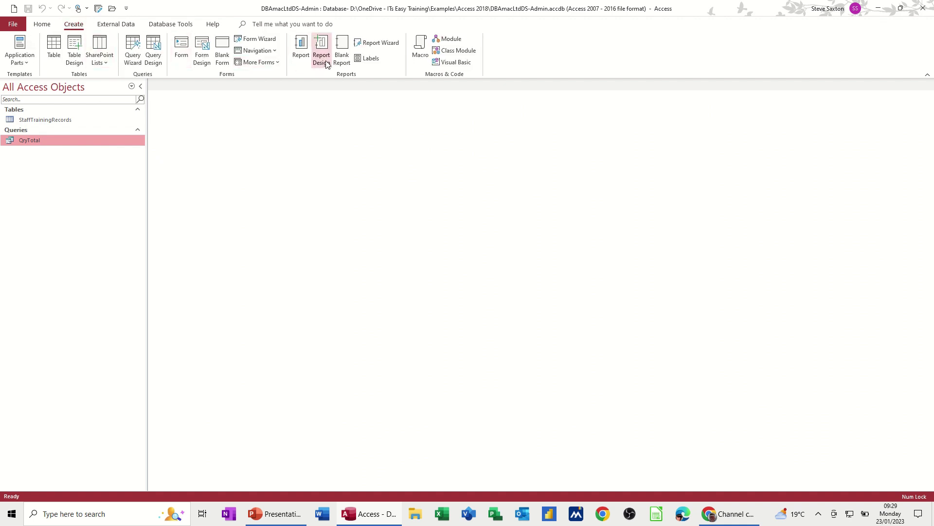
left_click(373, 44)
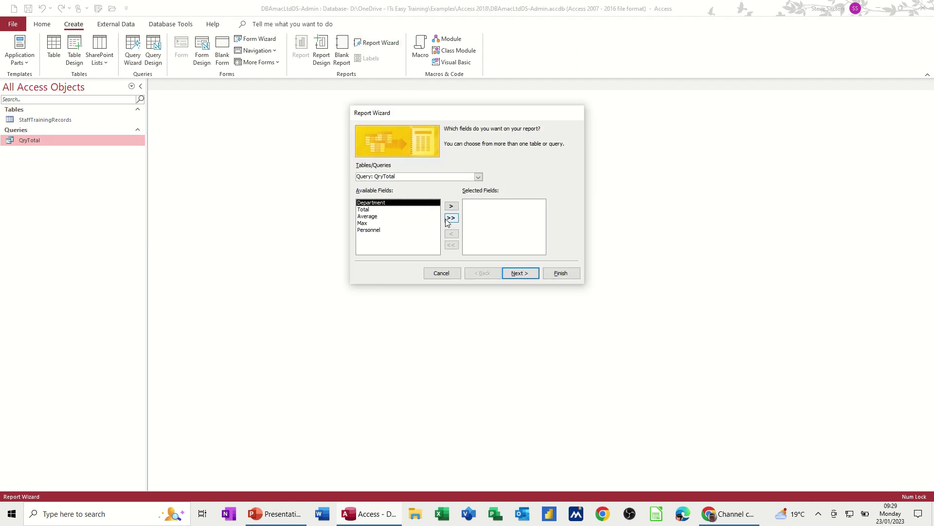
left_click(449, 218)
left_click(520, 273)
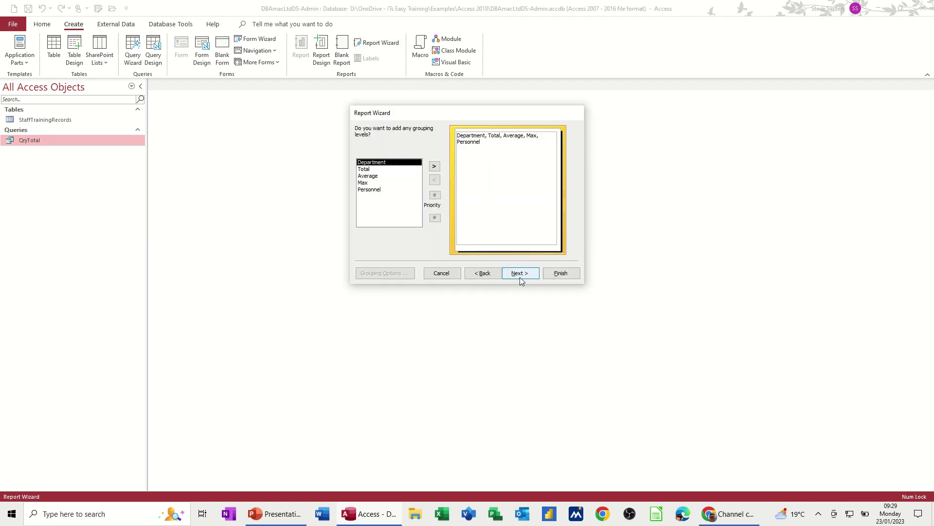
left_click(434, 166)
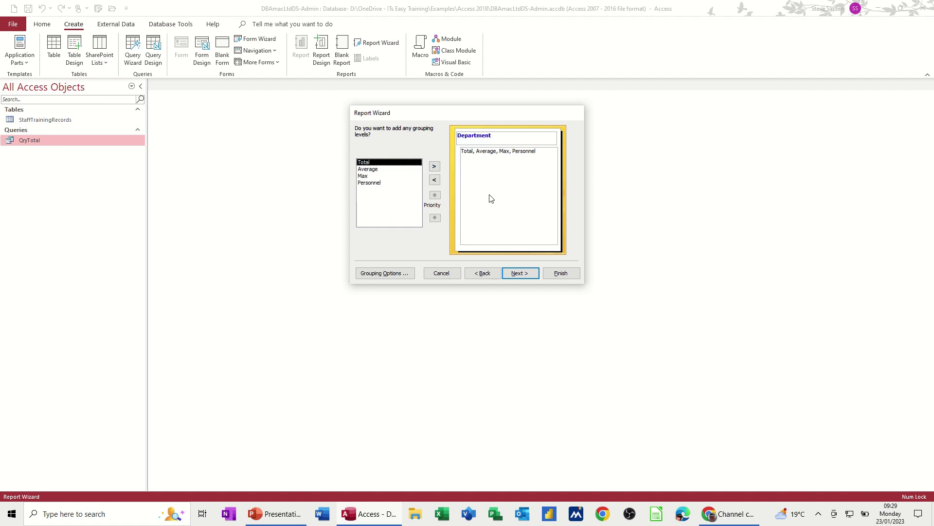
left_click(519, 274)
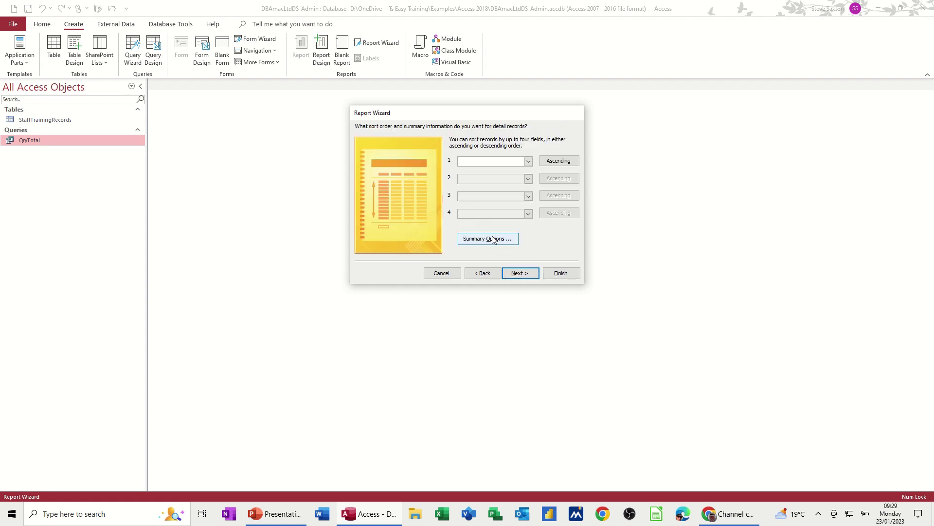
Step: In Summary Options, sum only the Total field and include percent of total
left_click(480, 240)
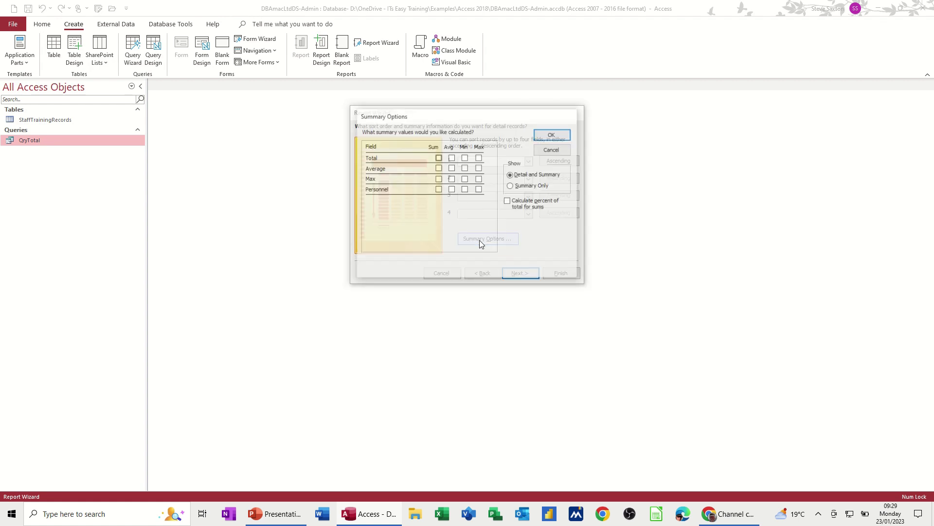
left_click(439, 158)
left_click(439, 169)
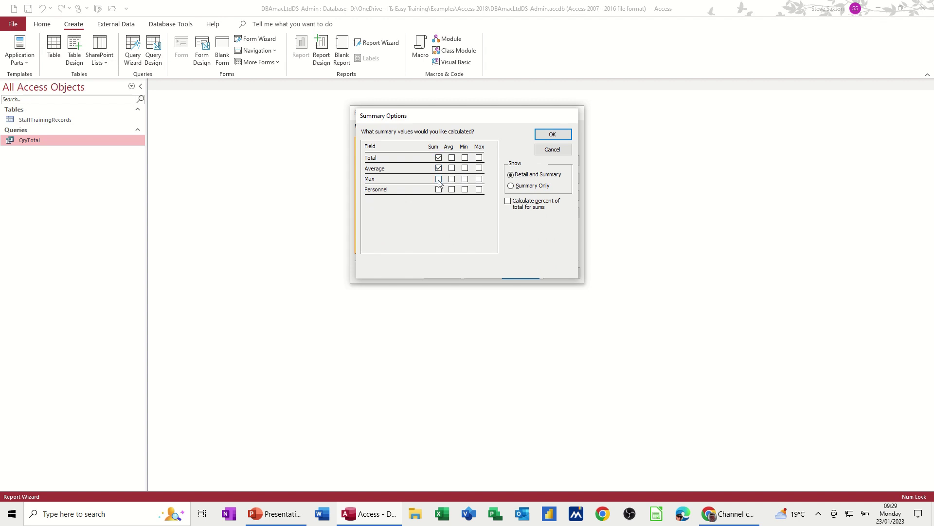
left_click(439, 178)
left_click(438, 189)
left_click(508, 203)
left_click(439, 189)
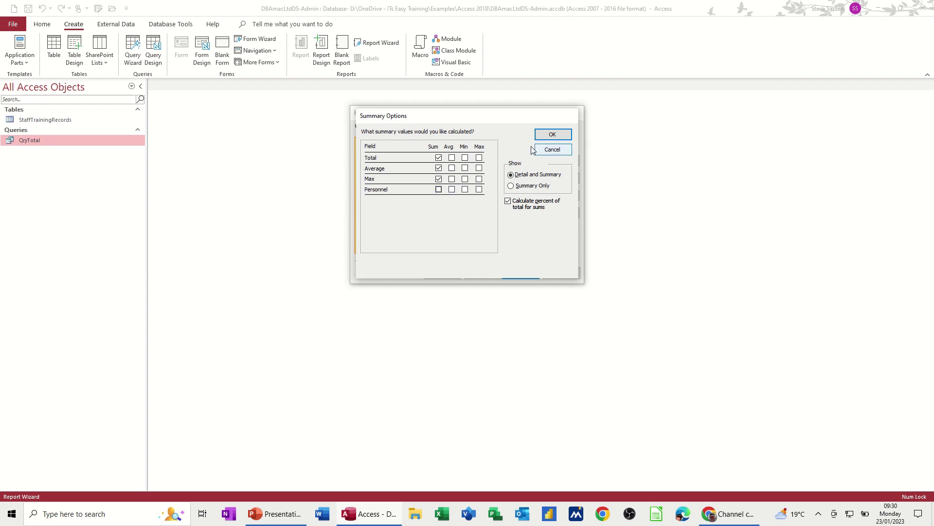
left_click(440, 180)
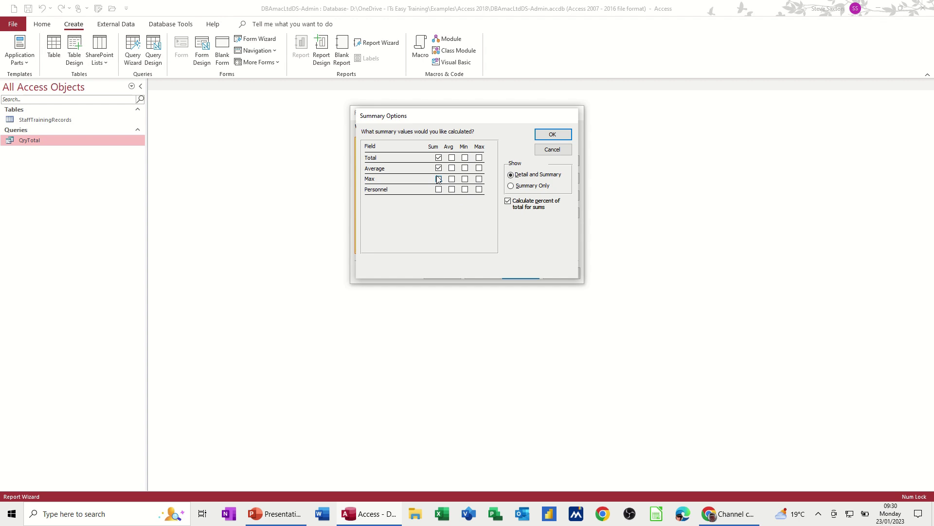
left_click(439, 168)
left_click(555, 137)
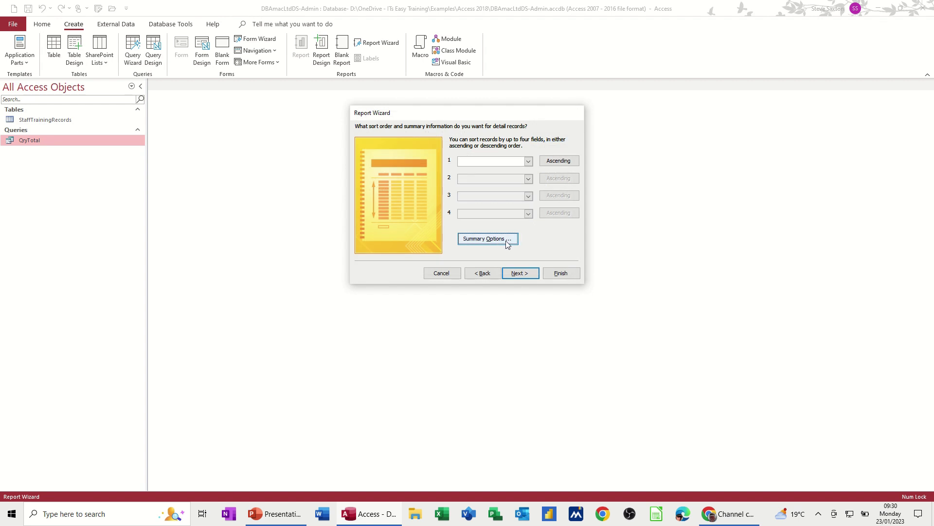
Step: Choose landscape layout, title the report RptQryTotal, and finish the wizard
left_click(526, 275)
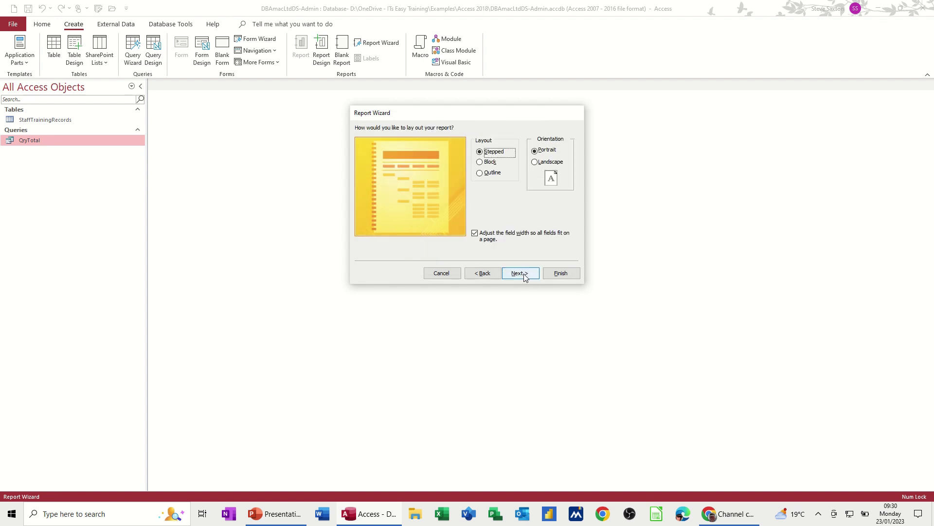
left_click(534, 162)
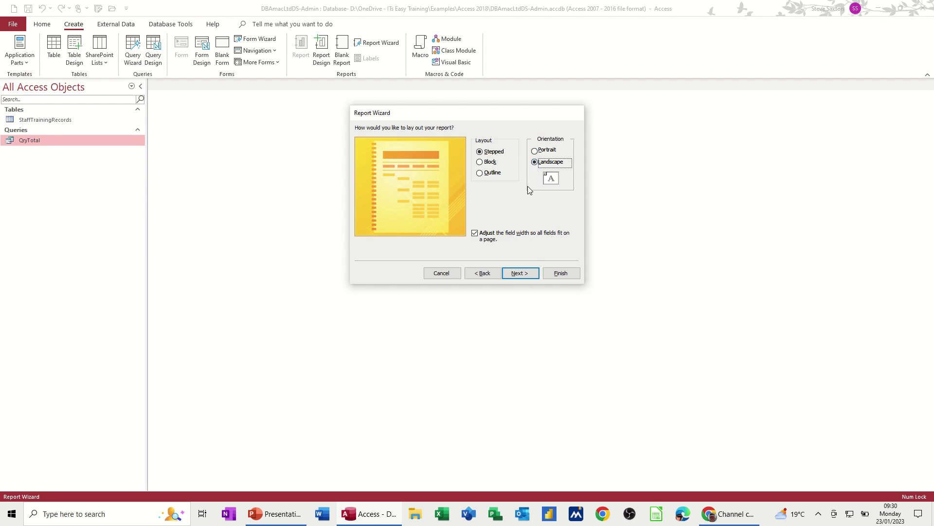
left_click(524, 276)
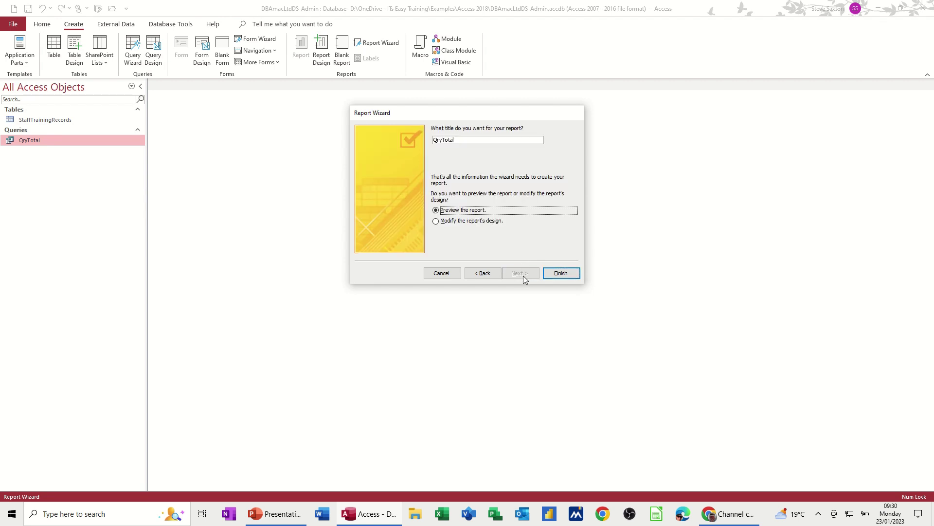
left_click(436, 141)
type("Rpt")
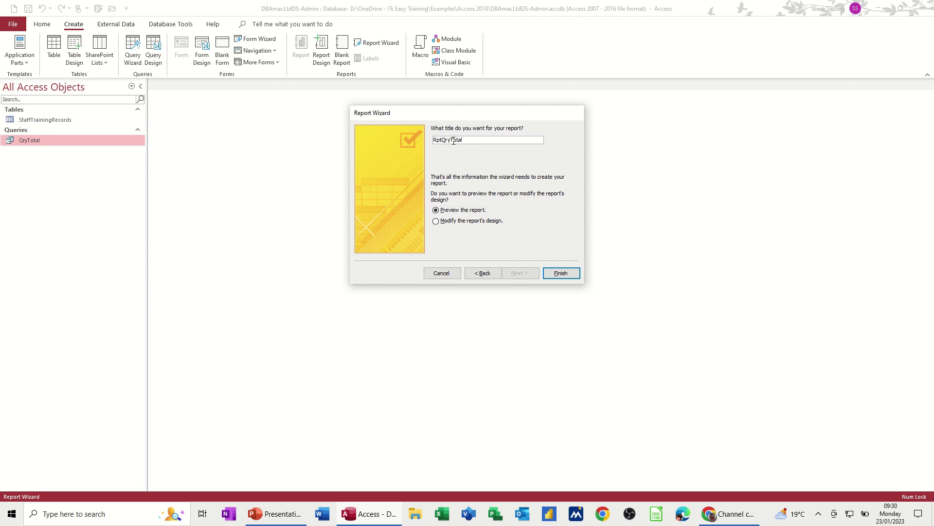
left_click(559, 272)
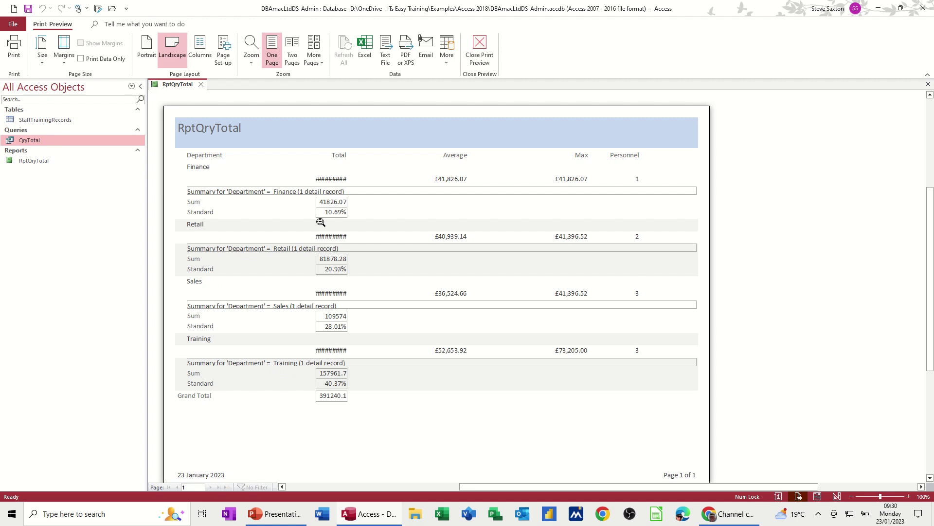
Step: Switch RptQryTotal from print preview to Design View
left_click(476, 45)
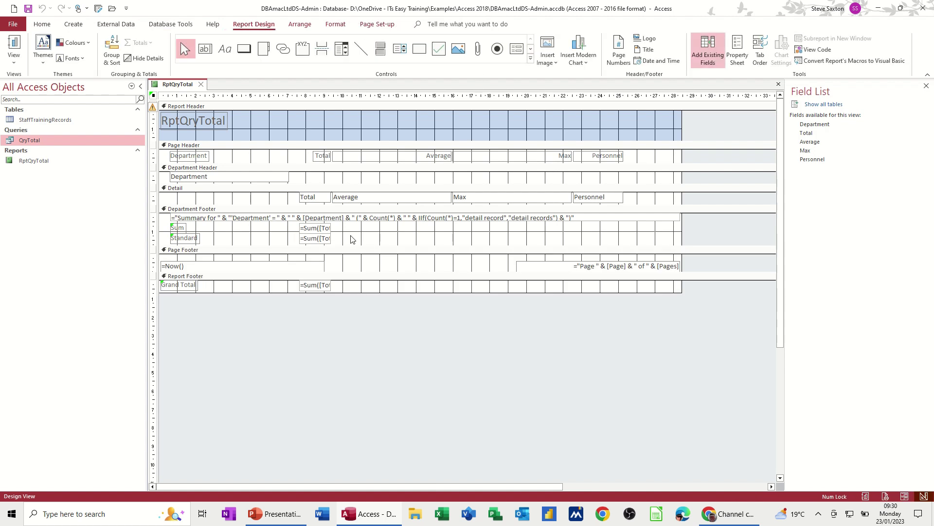
Step: Widen the Detail Total box and reposition the Average box so it clears Max
left_click(323, 239)
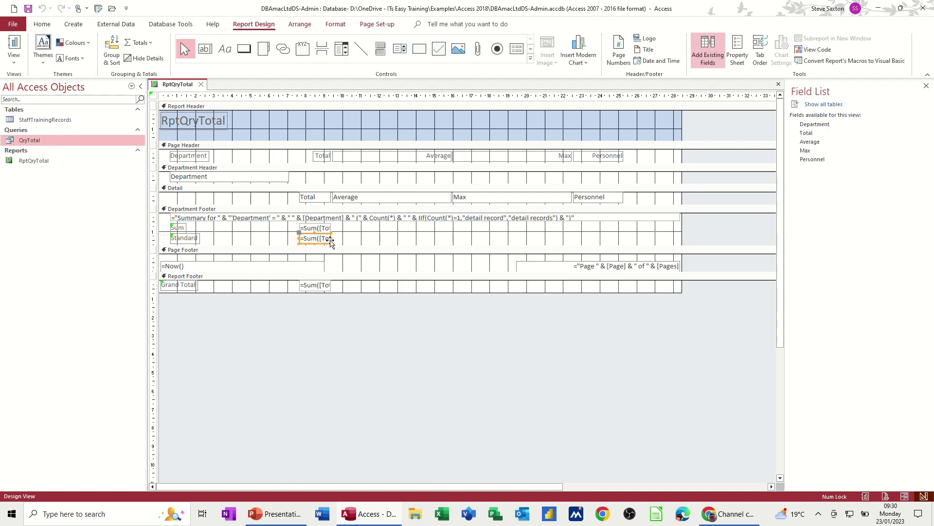
left_click(321, 197)
left_click_drag(329, 197, 350, 197)
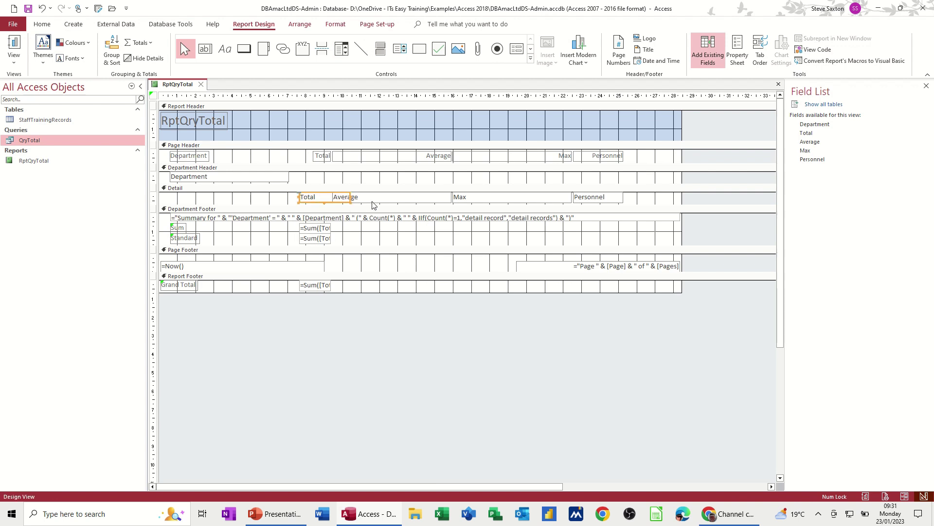
left_click(369, 199)
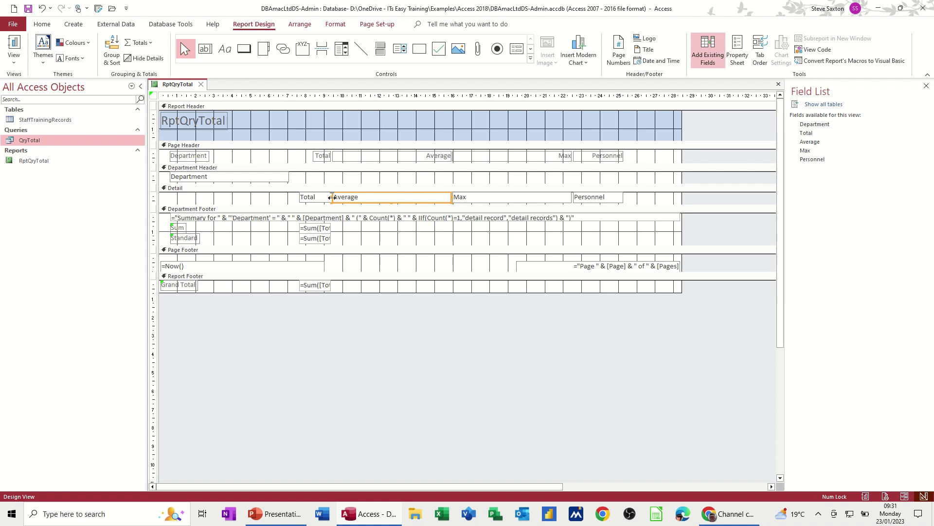
left_click_drag(332, 196, 352, 196)
left_click_drag(471, 197, 450, 197)
Step: Widen the Department Footer sum box and the grand total box to show their formulas
left_click(329, 228)
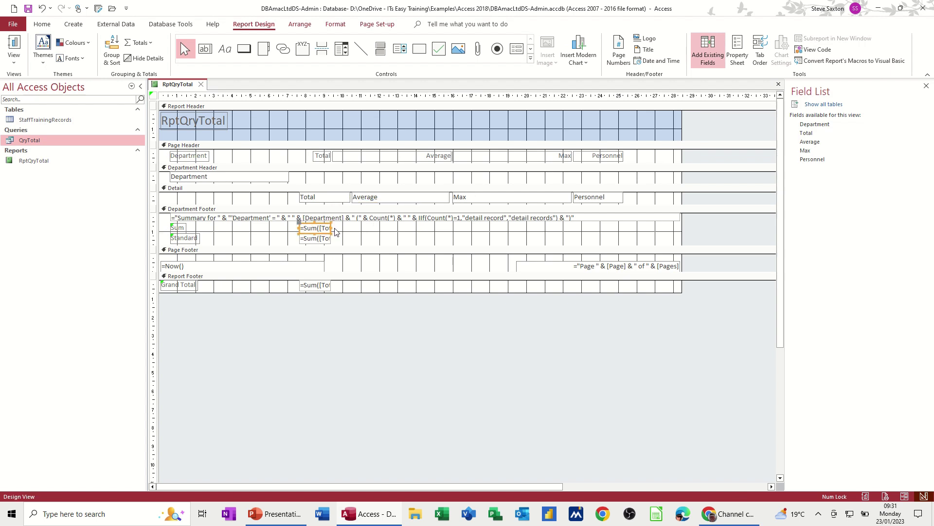
left_click_drag(331, 227, 361, 239)
left_click(331, 239)
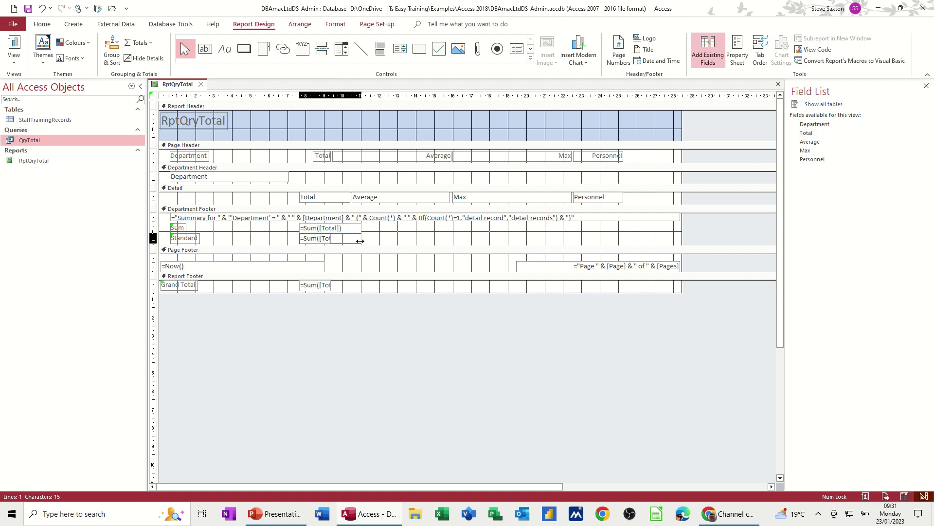
left_click(323, 286)
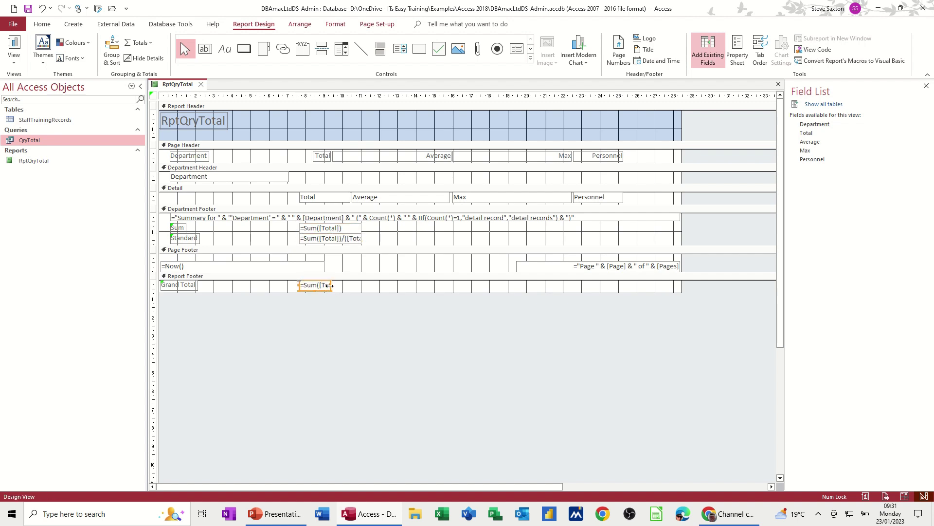
left_click_drag(330, 285, 362, 285)
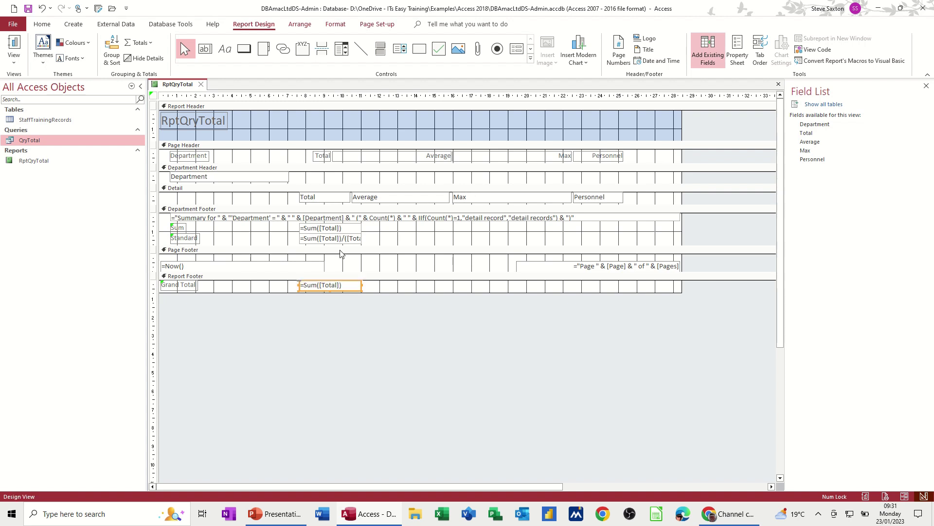
Step: Delete the long department summary text box and view the report
left_click(275, 219)
key("Delete")
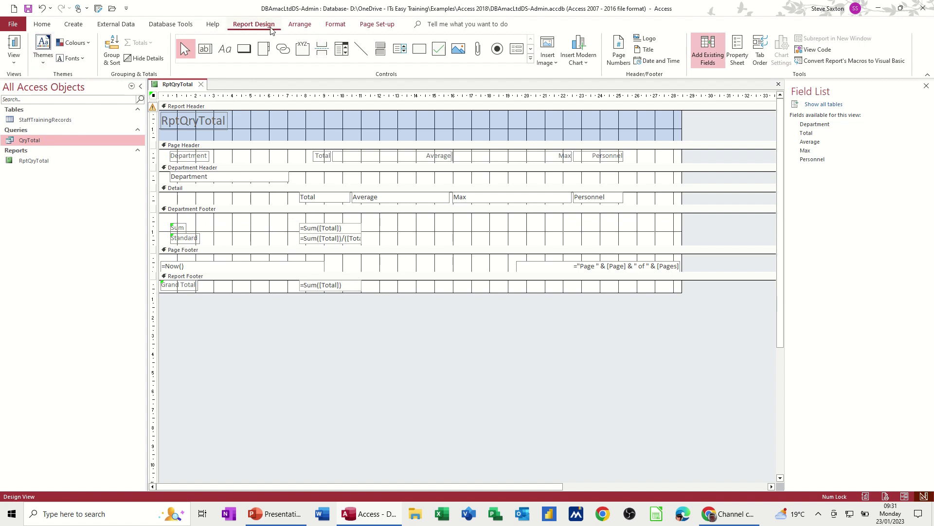
left_click(14, 47)
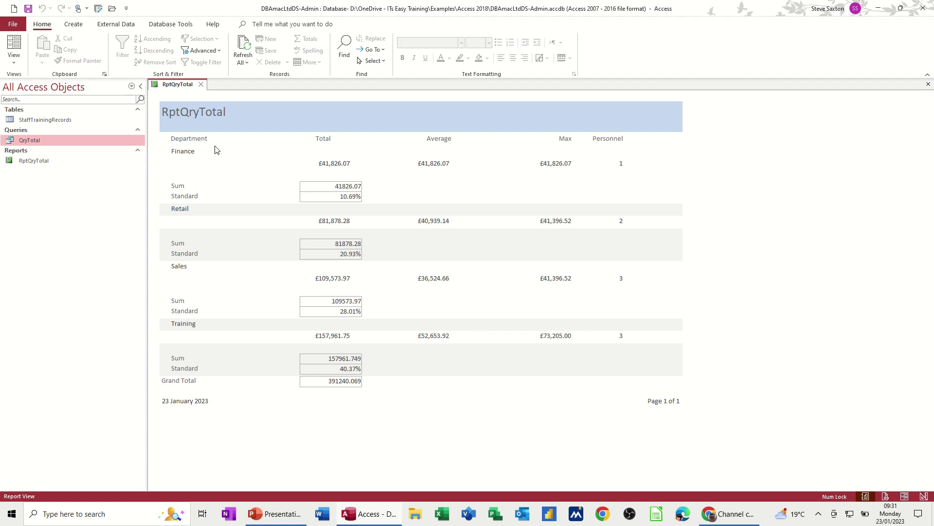
Step: Set the Department Footer =Sum box's Format to Currency and view the report
left_click(14, 57)
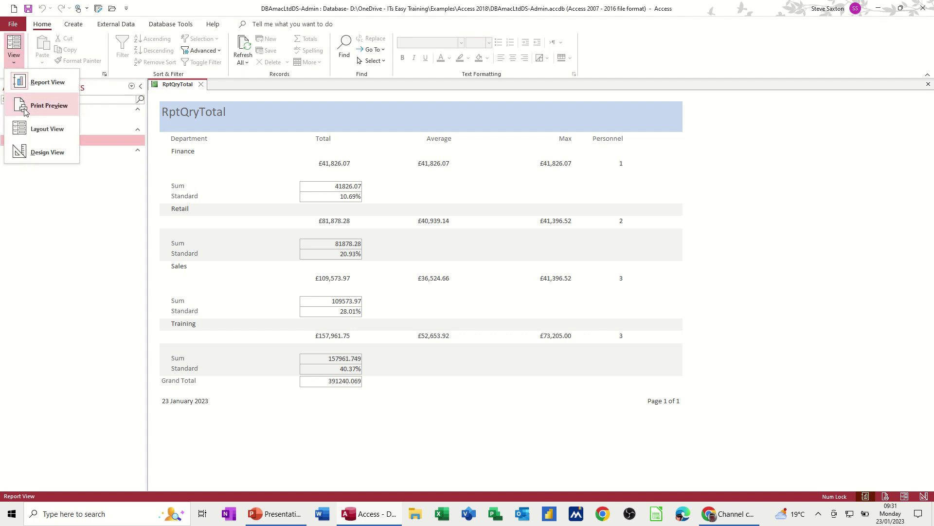
left_click(37, 156)
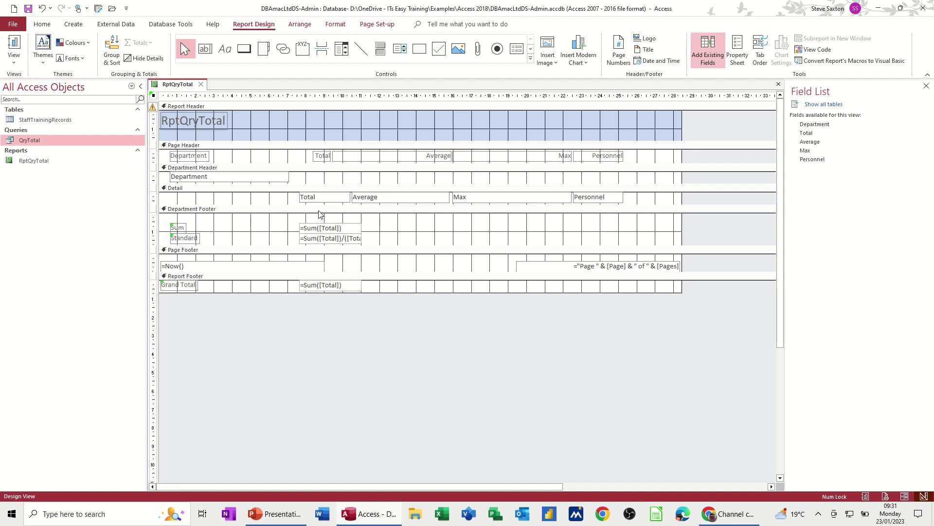
left_click(323, 228)
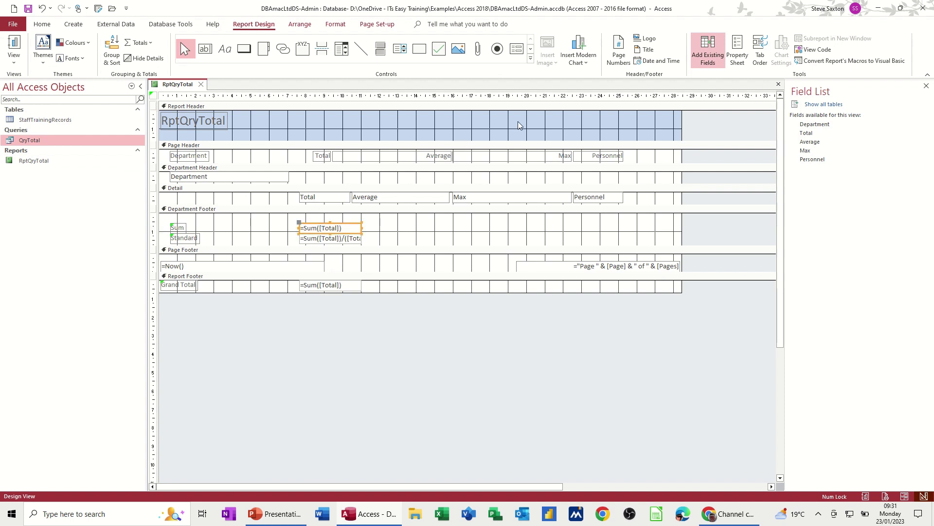
left_click(737, 54)
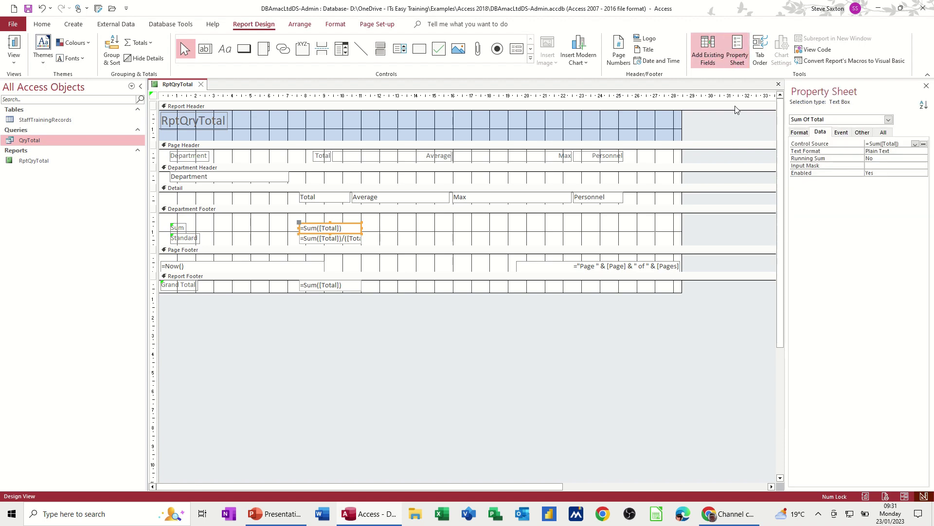
left_click(898, 151)
left_click(923, 152)
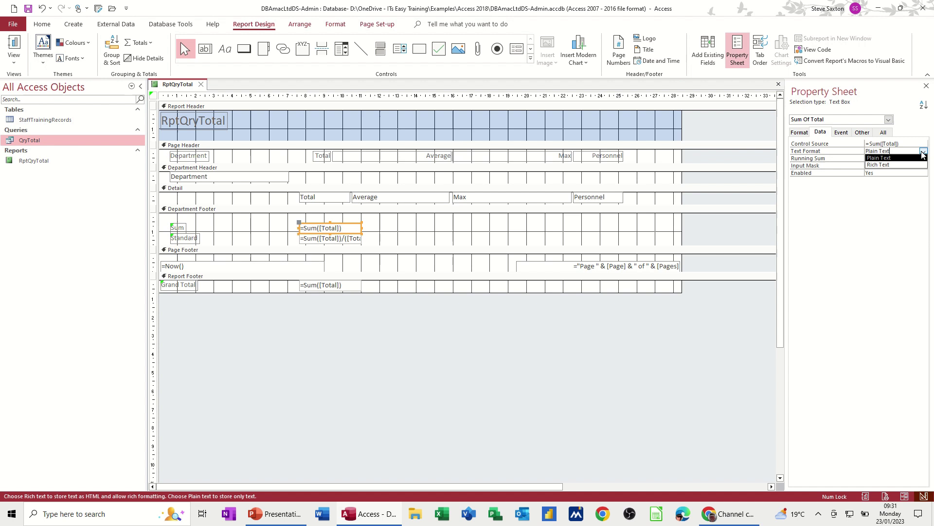
left_click(923, 151)
left_click(800, 132)
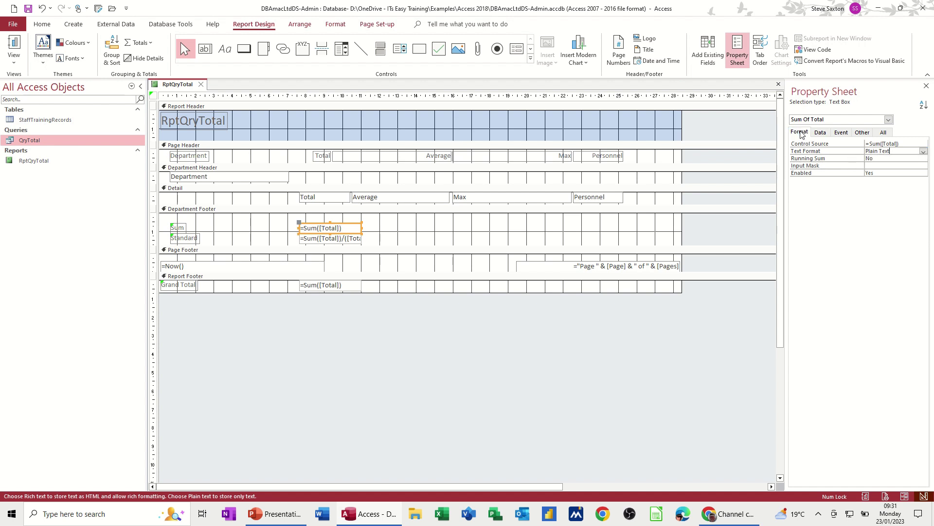
left_click(915, 144)
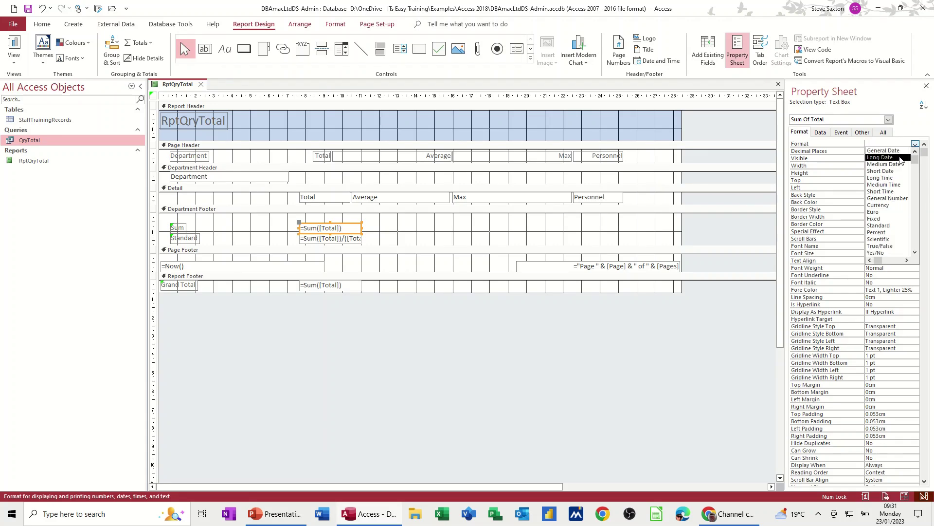
left_click(880, 206)
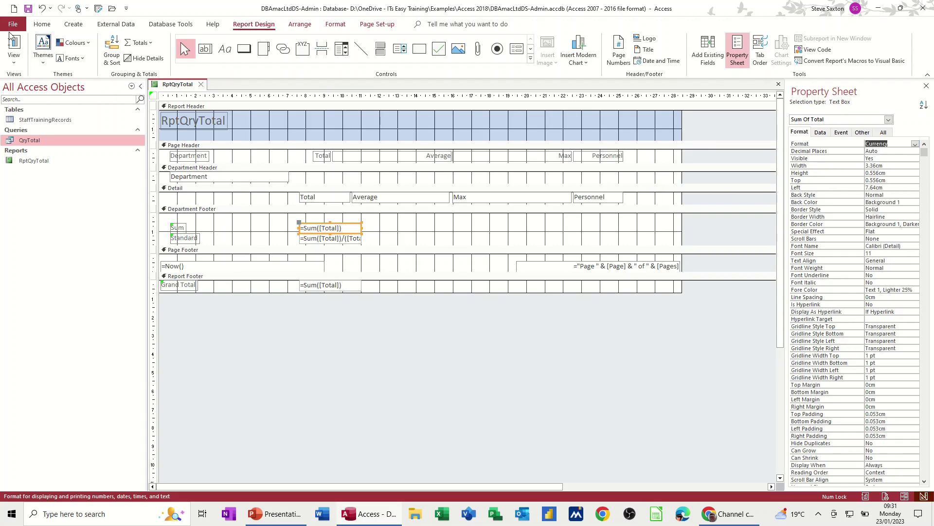
left_click(14, 46)
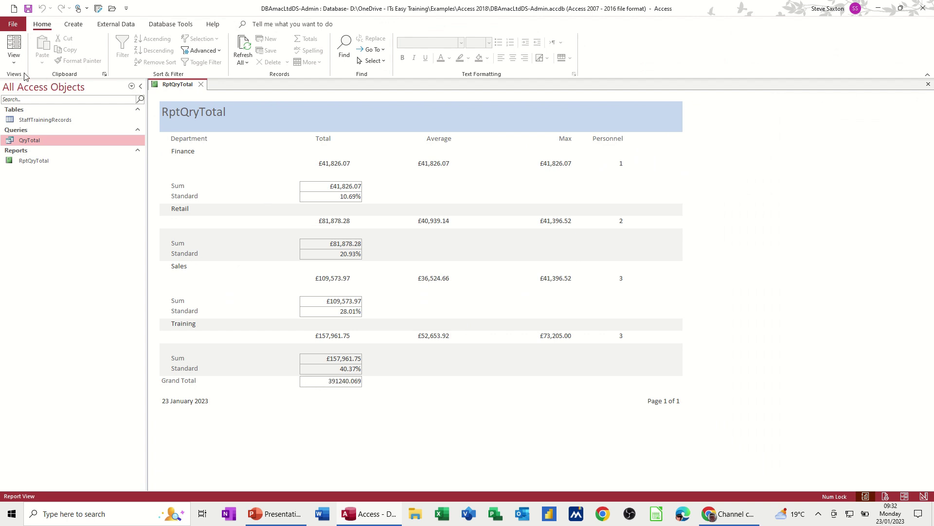
Step: Format the Report Footer grand total as Currency, showing £391,240.07, then close the report
left_click(14, 58)
left_click(39, 150)
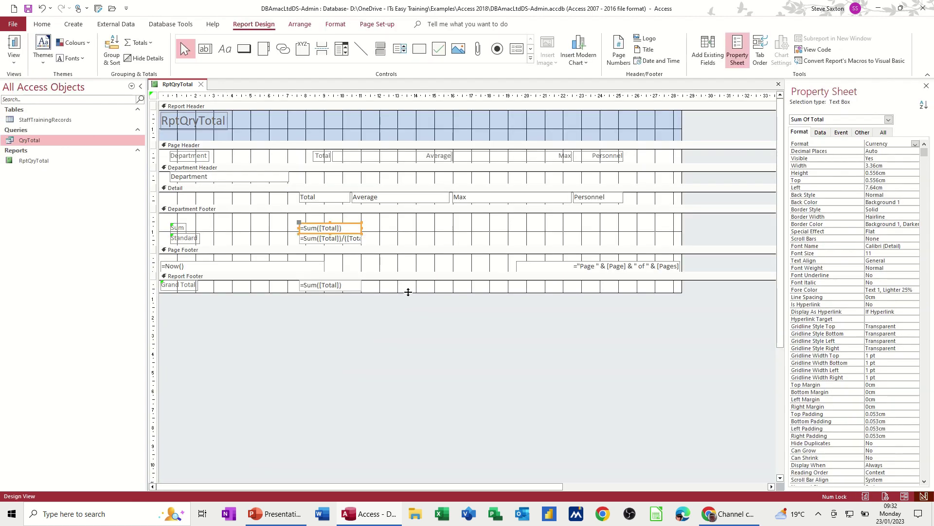
left_click(340, 290)
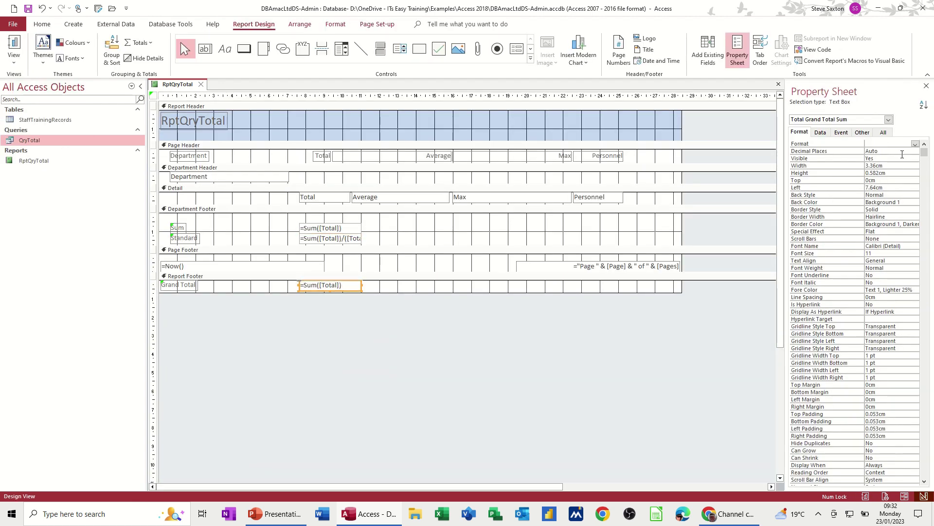
left_click(915, 144)
left_click(869, 210)
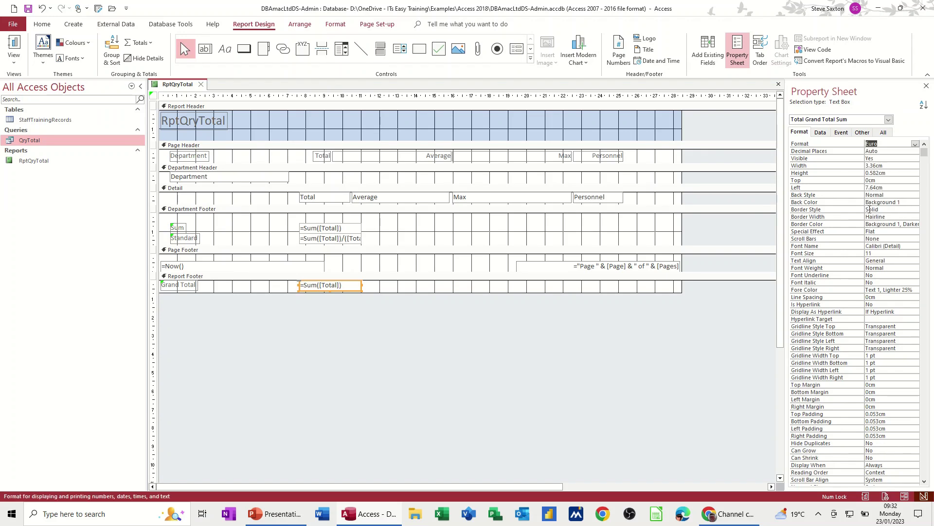
left_click(870, 211)
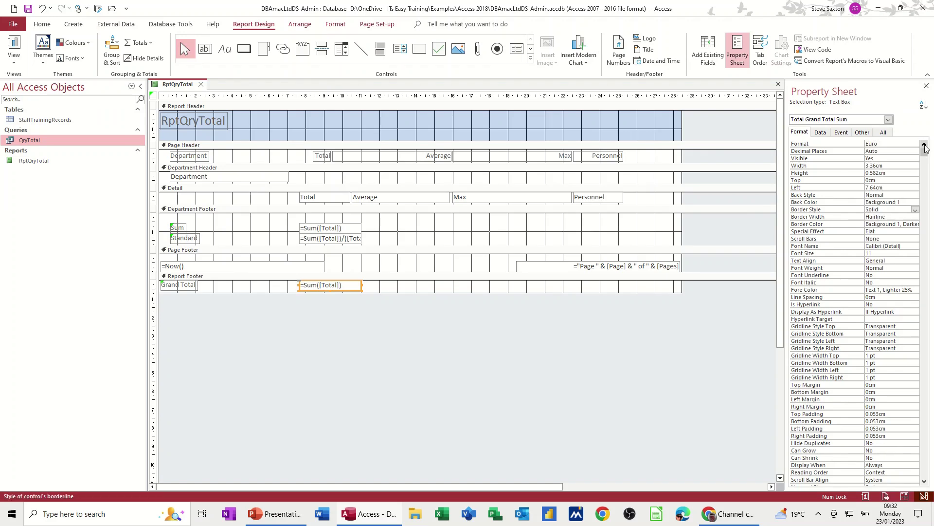
left_click(916, 144)
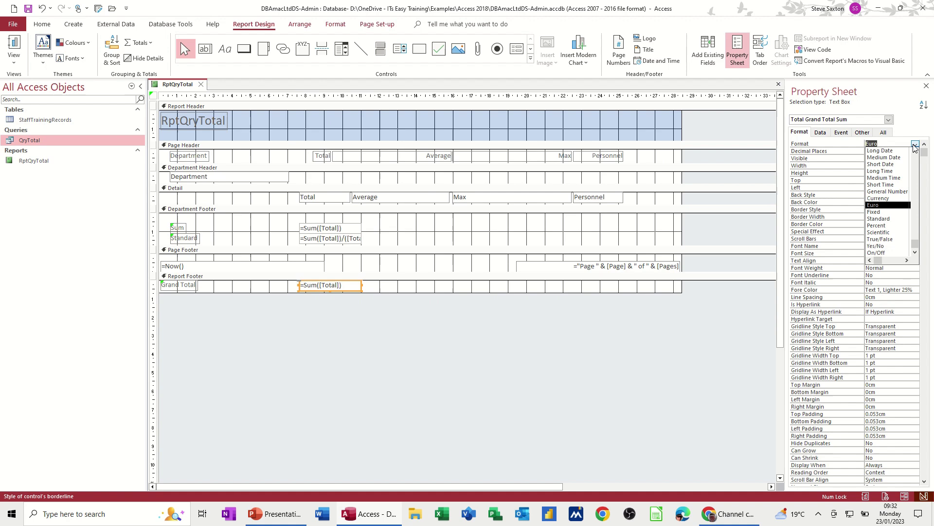
left_click(876, 198)
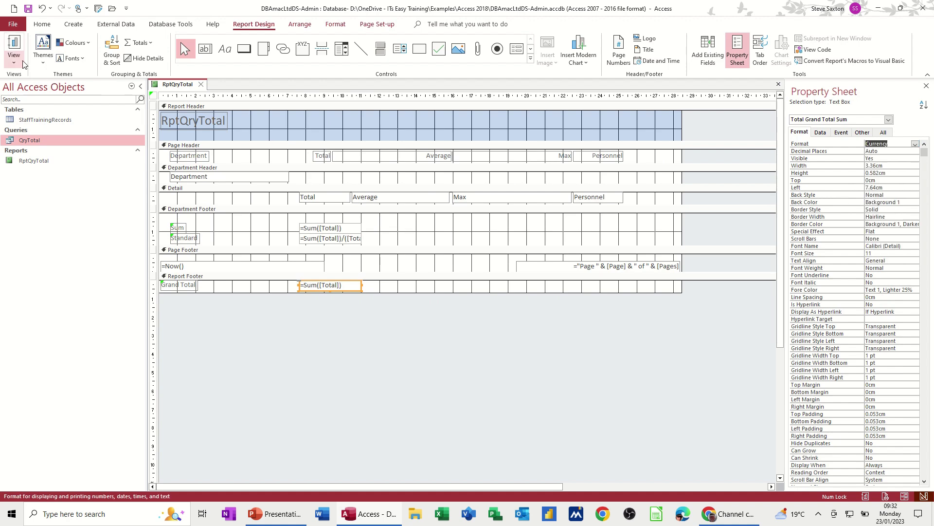
left_click(14, 47)
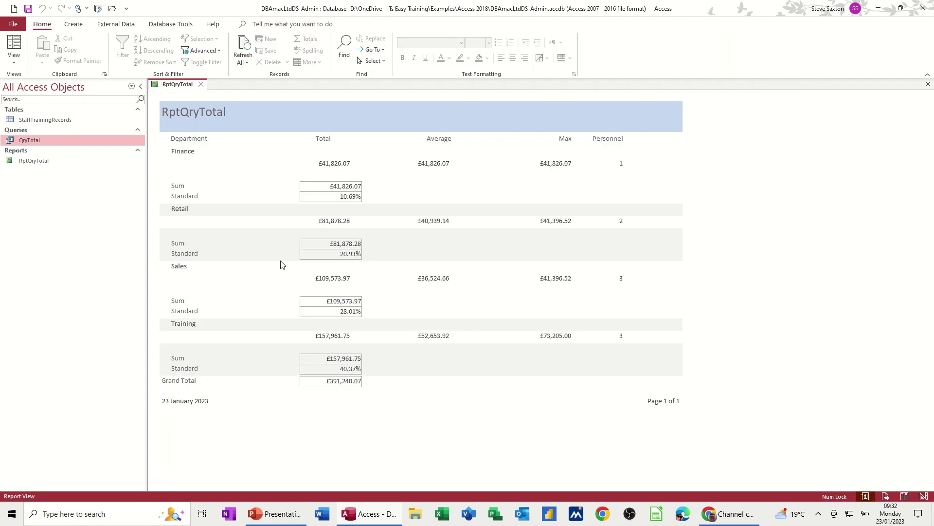
left_click(201, 85)
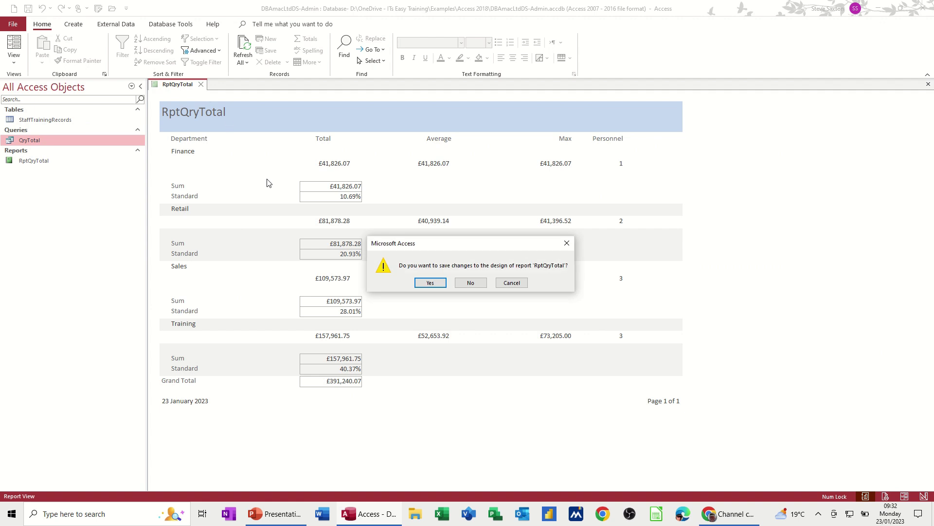
Step: Save the report, reopen StaffTrainingRecords, QryTotal and RptQryTotal, ending on the report's £391,240.07 Grand Total
left_click(428, 282)
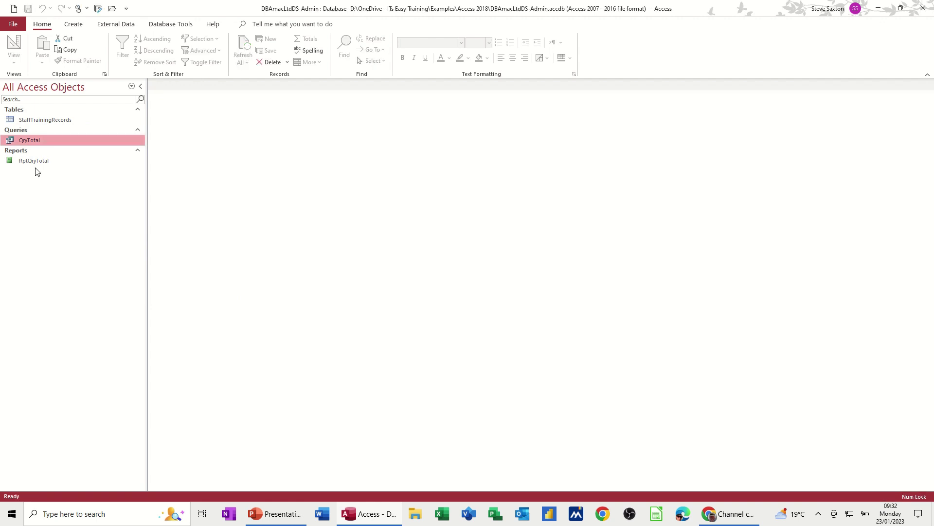
double_click(42, 121)
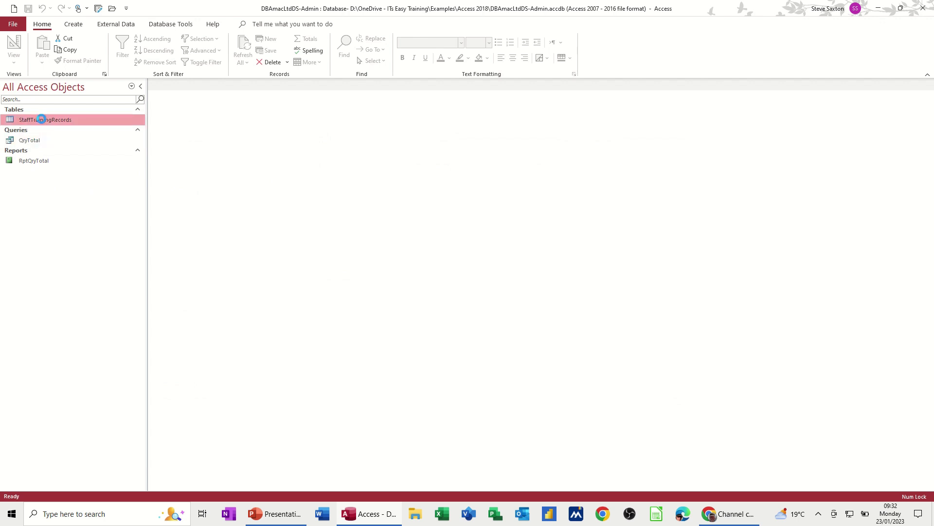
double_click(30, 141)
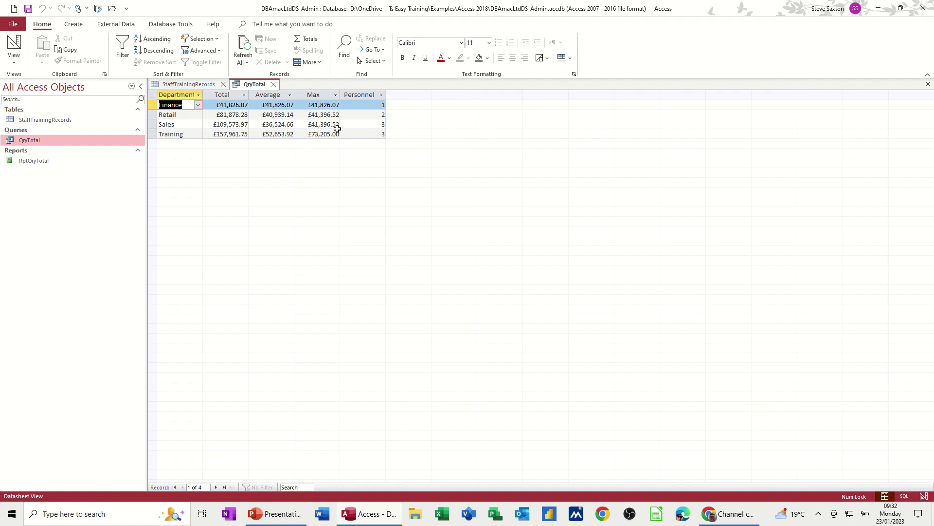
double_click(50, 162)
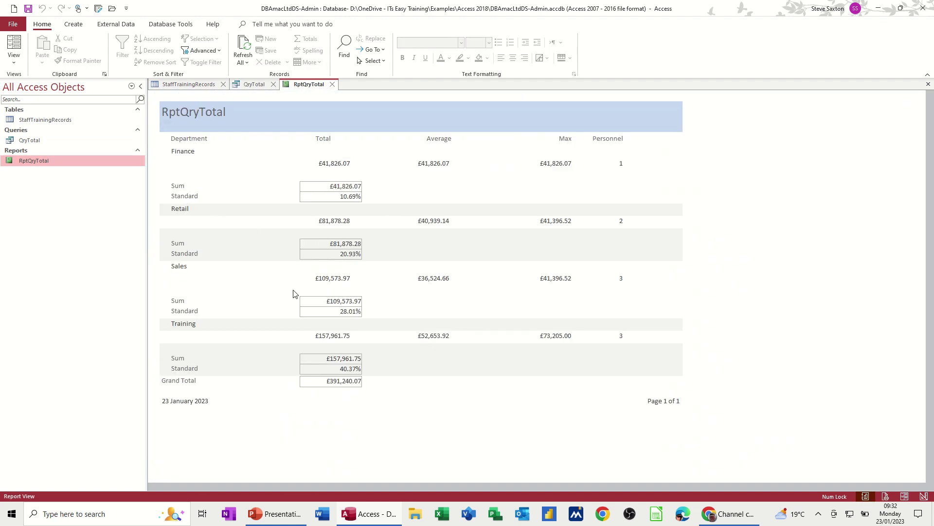
double_click(42, 139)
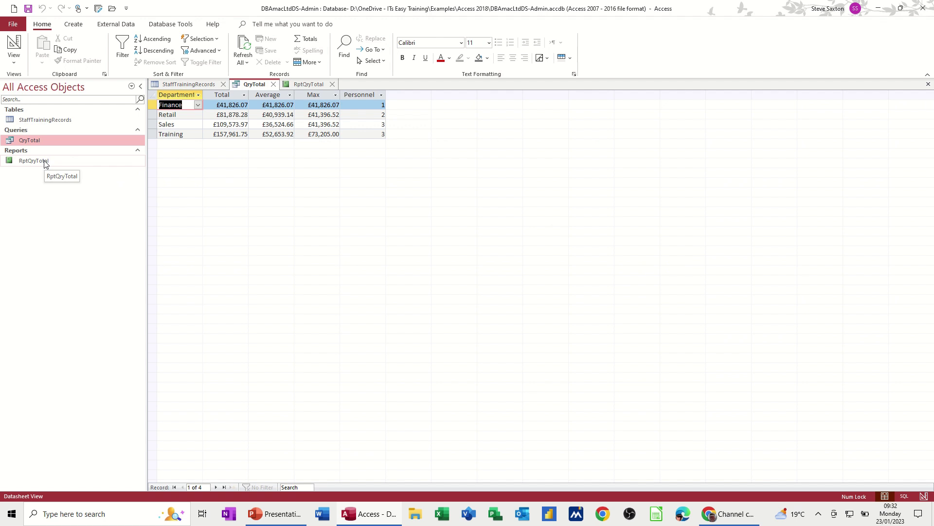
left_click(312, 84)
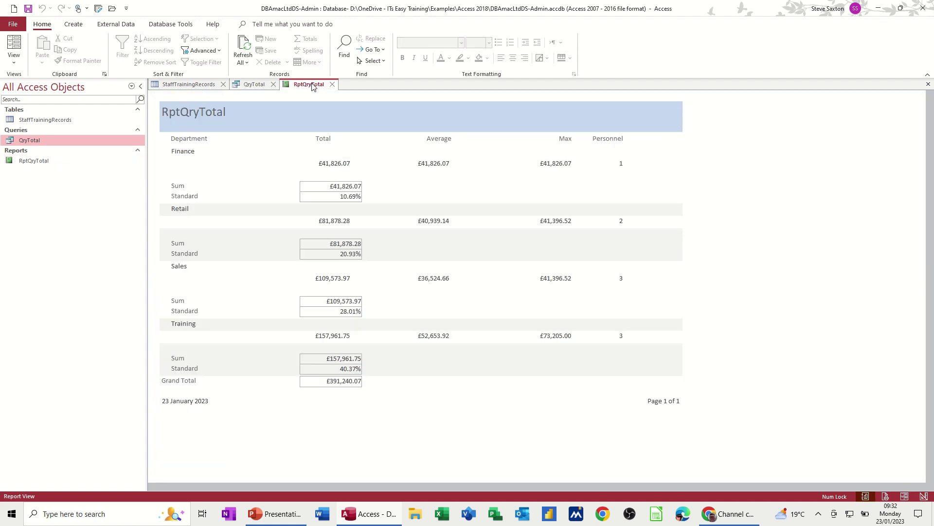